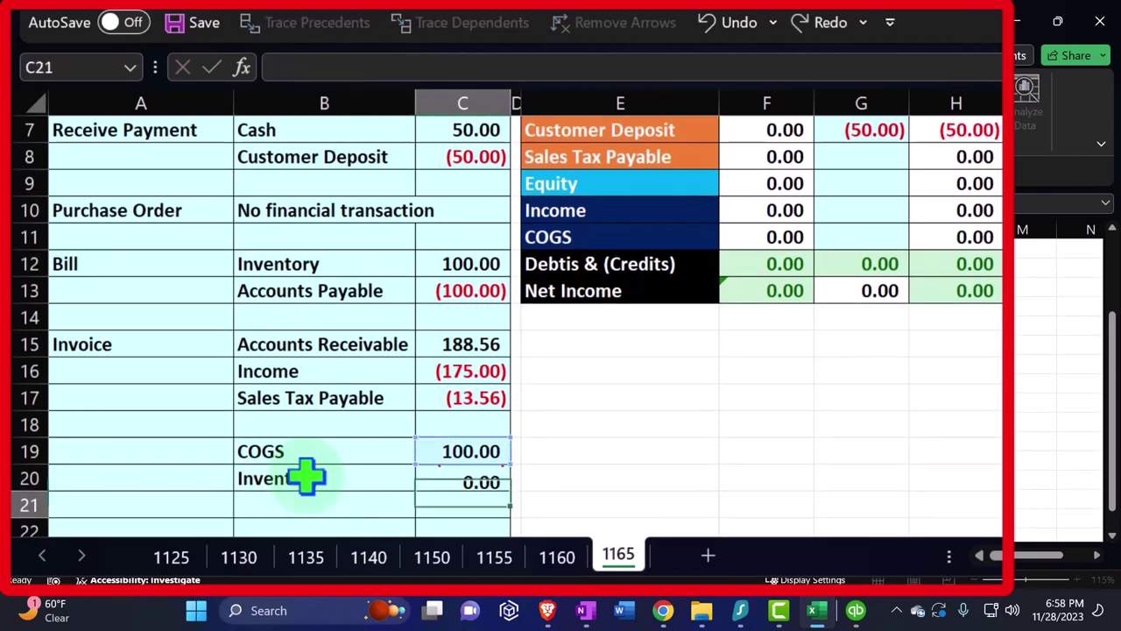
Highlight the invoice's accounts receivable, income and sales tax lines (B15:C17) in yellow and switch the window to full-screen mode.
drag(303, 348, 464, 398)
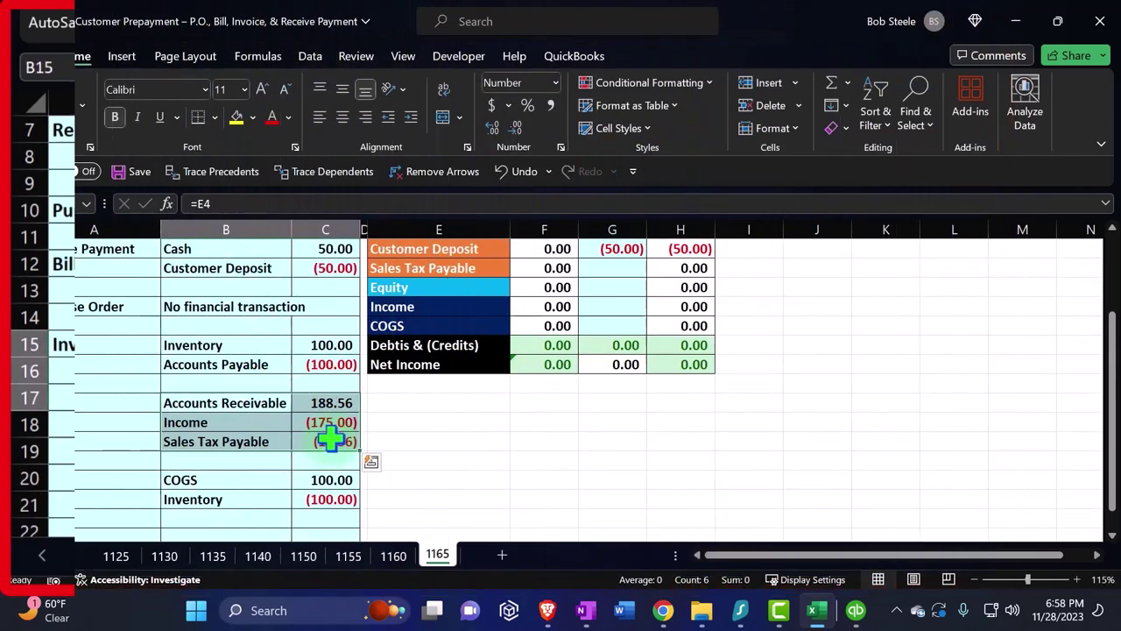
click(236, 118)
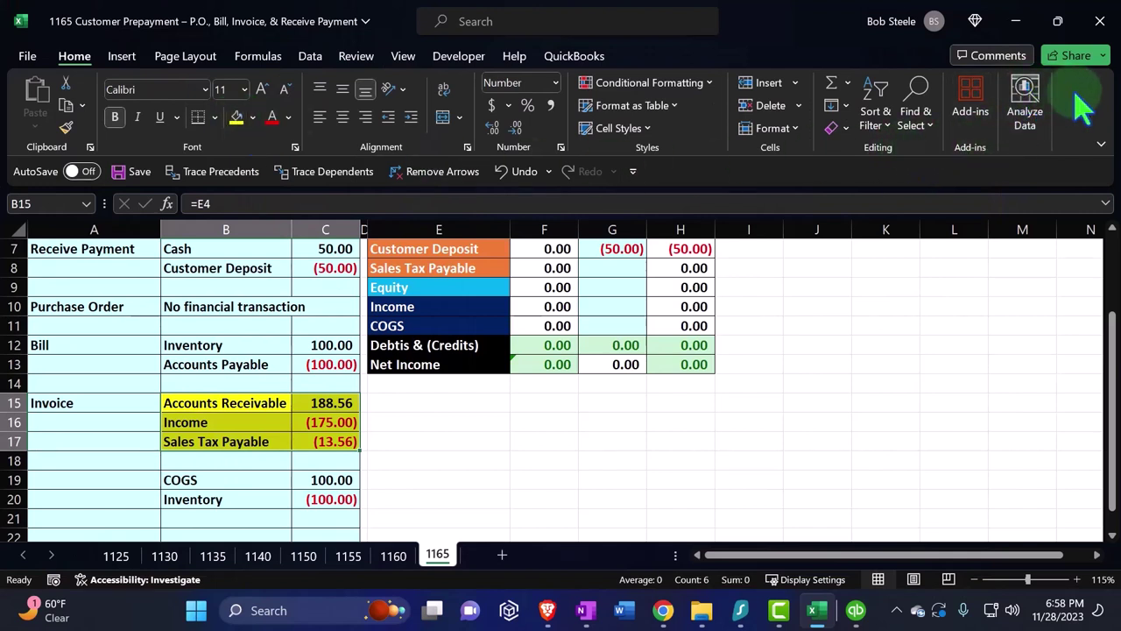
click(1102, 145)
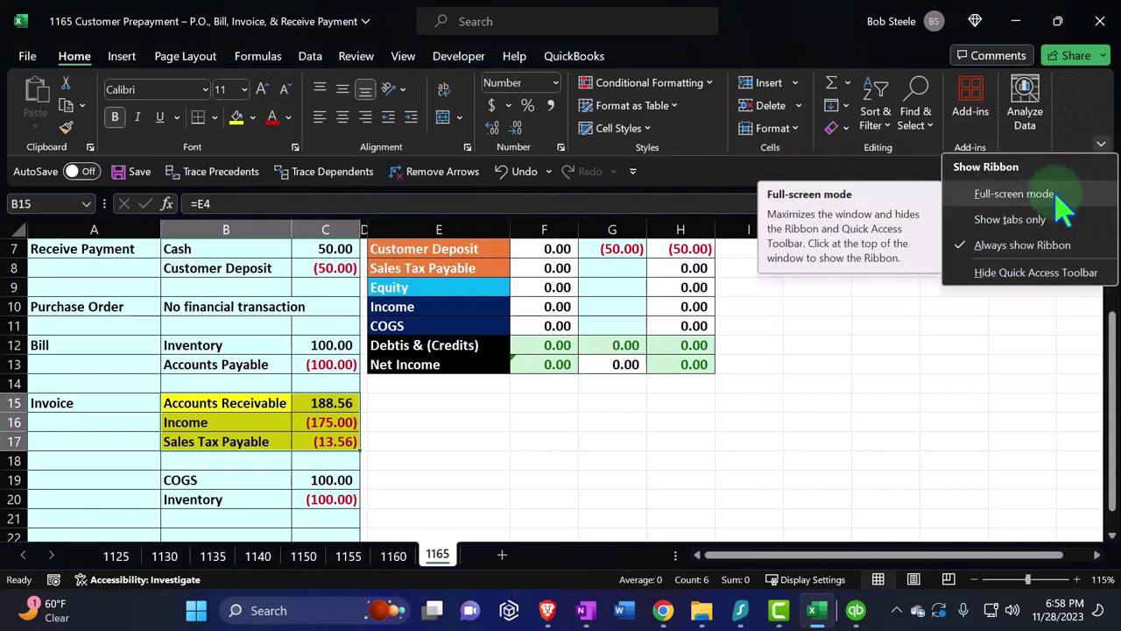
click(1057, 196)
scroll(528, 350, up, 2)
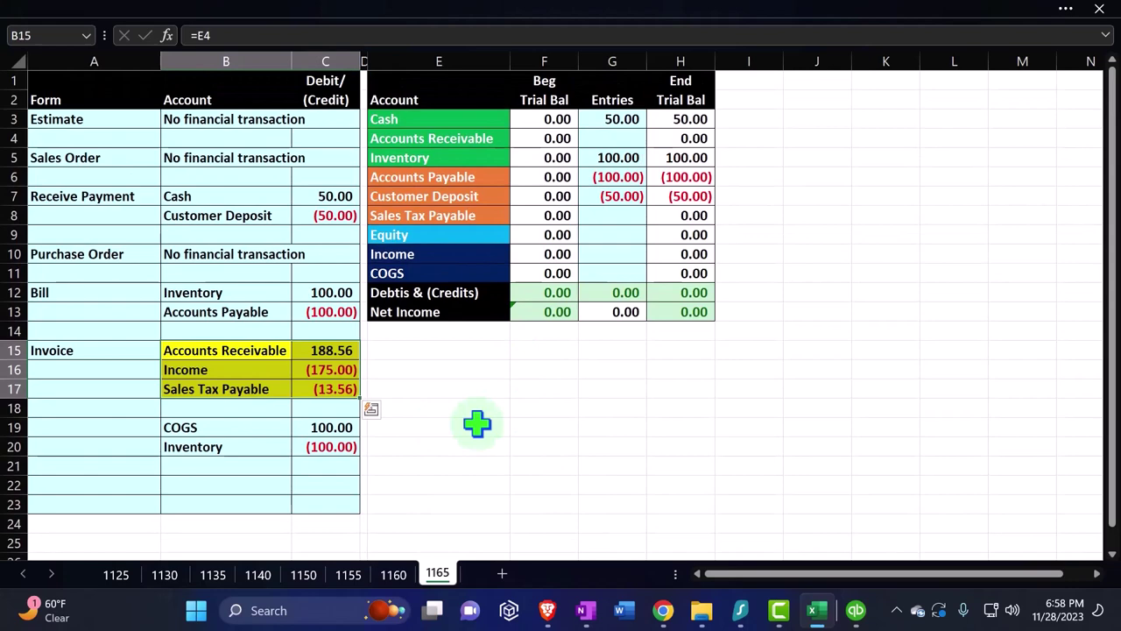
Post the invoice's accounts receivable amount to the Entries column by linking G4 to C15.
click(349, 351)
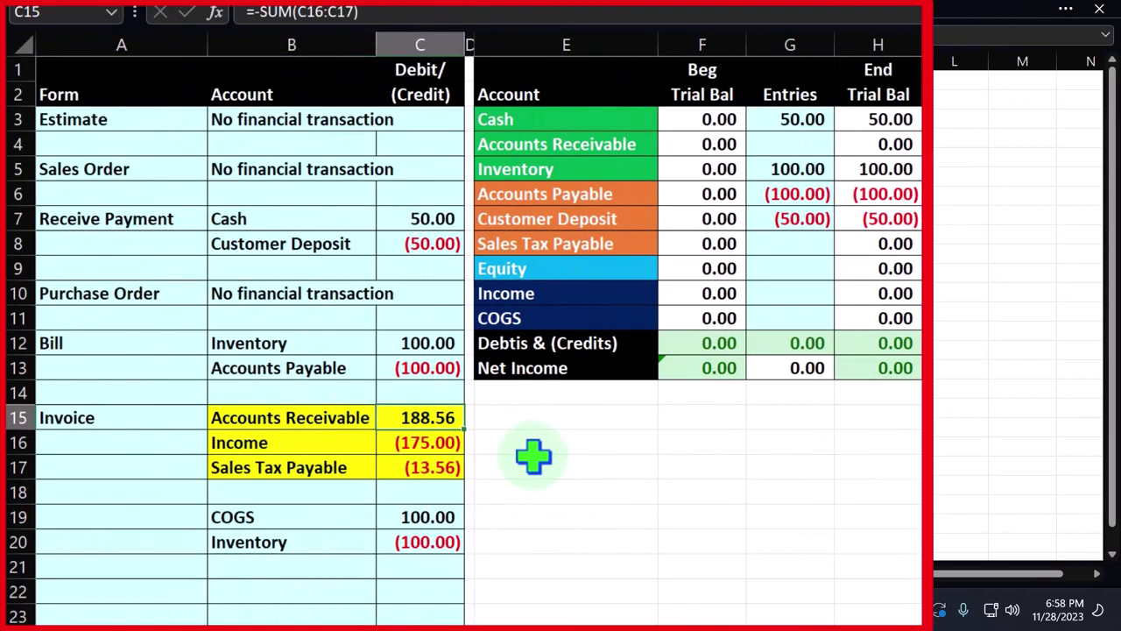
key(Right)
key(Right)
key(Right)
key(Up)
key(Up)
key(Up)
key(Up)
key(Up)
key(Up)
key(Up)
key(Up)
key(Up)
key(Up)
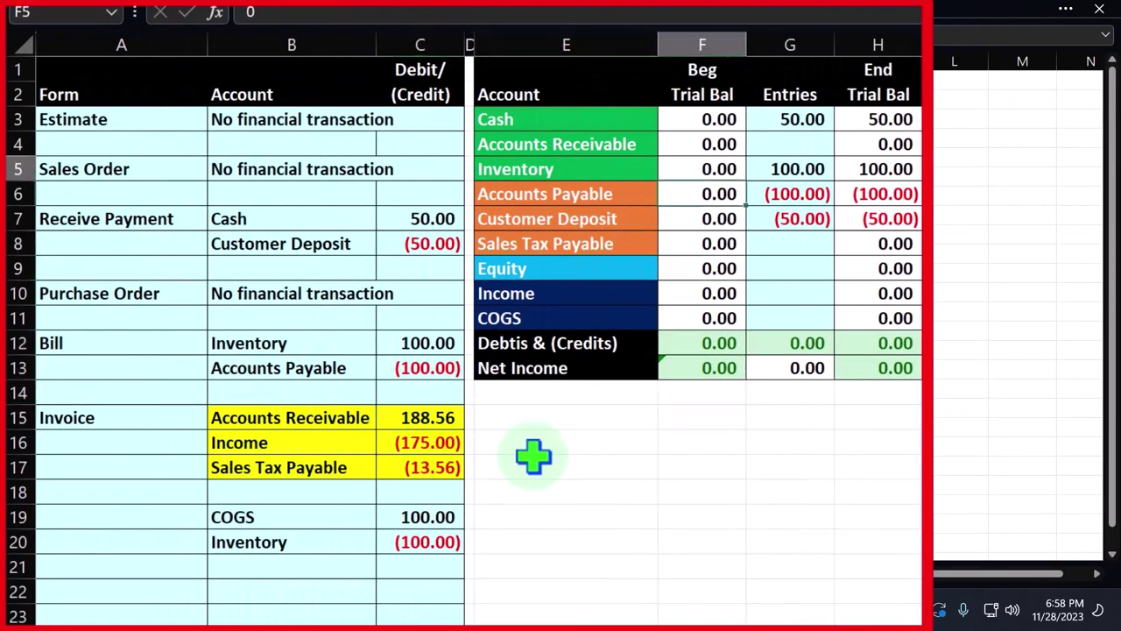
key(Up)
key(Up)
key(Up)
key(Down)
key(Down)
key(Right)
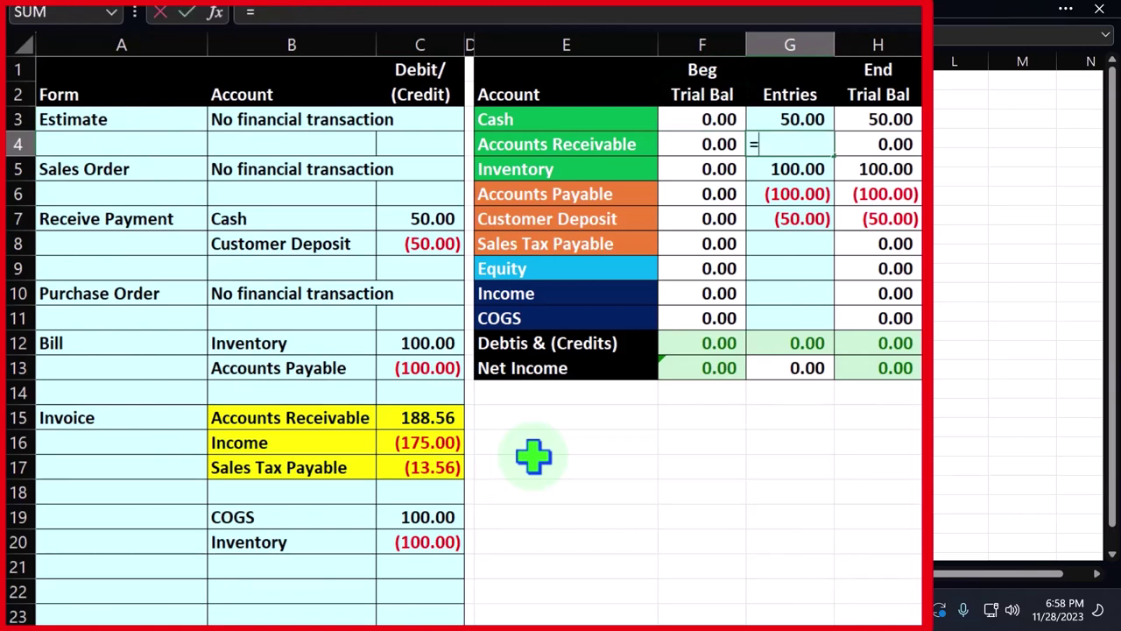
text(=)
key(Down)
key(Down)
key(Down)
key(Down)
key(Down)
key(Down)
key(Down)
key(Down)
key(Down)
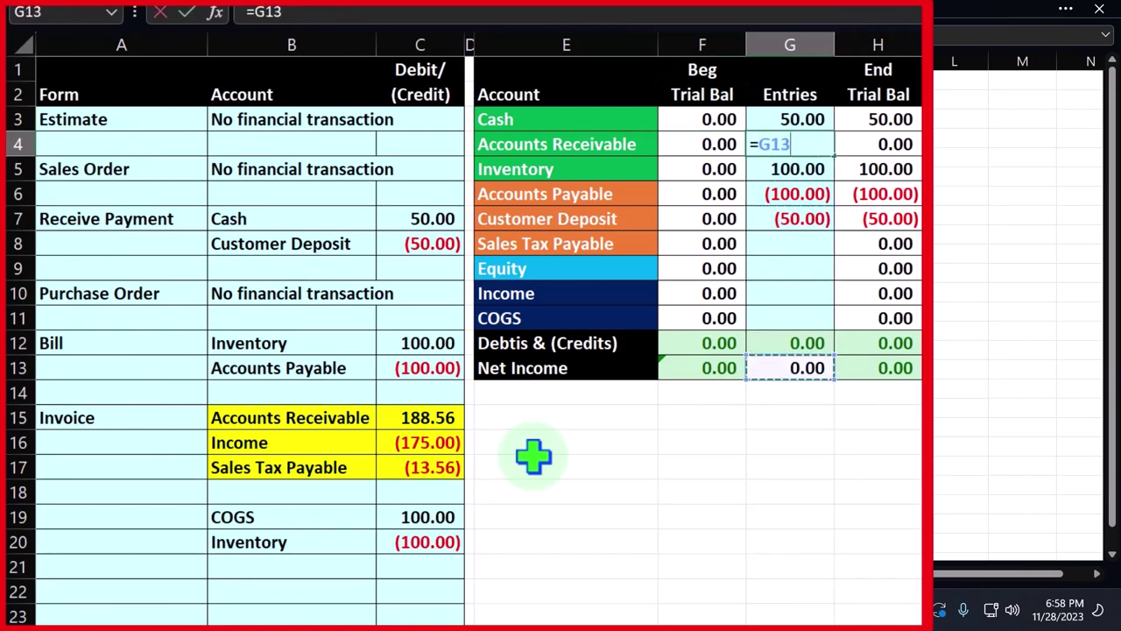
key(Left)
key(Left)
key(Left)
key(Left)
key(Down)
key(Down)
key(Return)
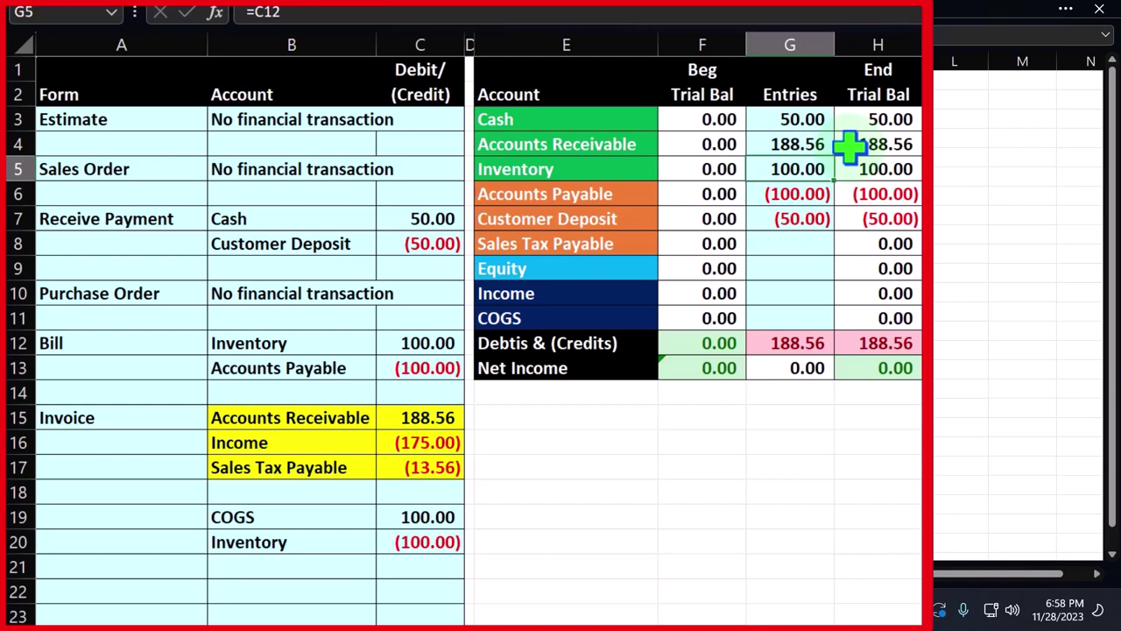
Post the invoice's income amount to the Entries column by linking G10 to C16.
click(781, 289)
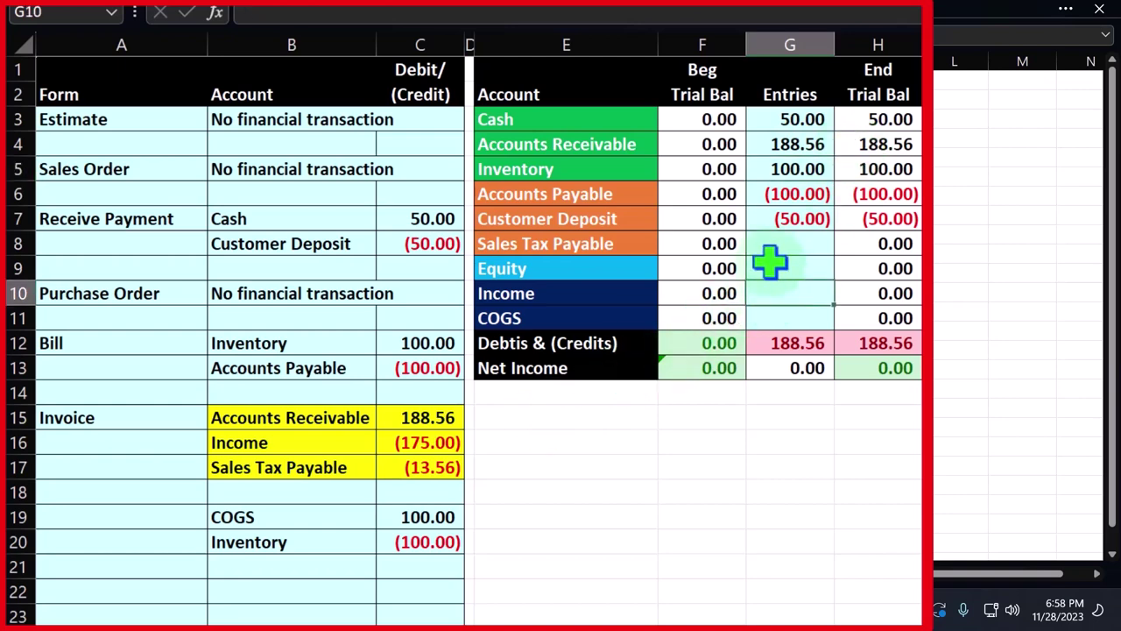
text(=)
key(Left)
key(Left)
key(Left)
key(Left)
key(Down)
key(Down)
key(Down)
key(Down)
key(Down)
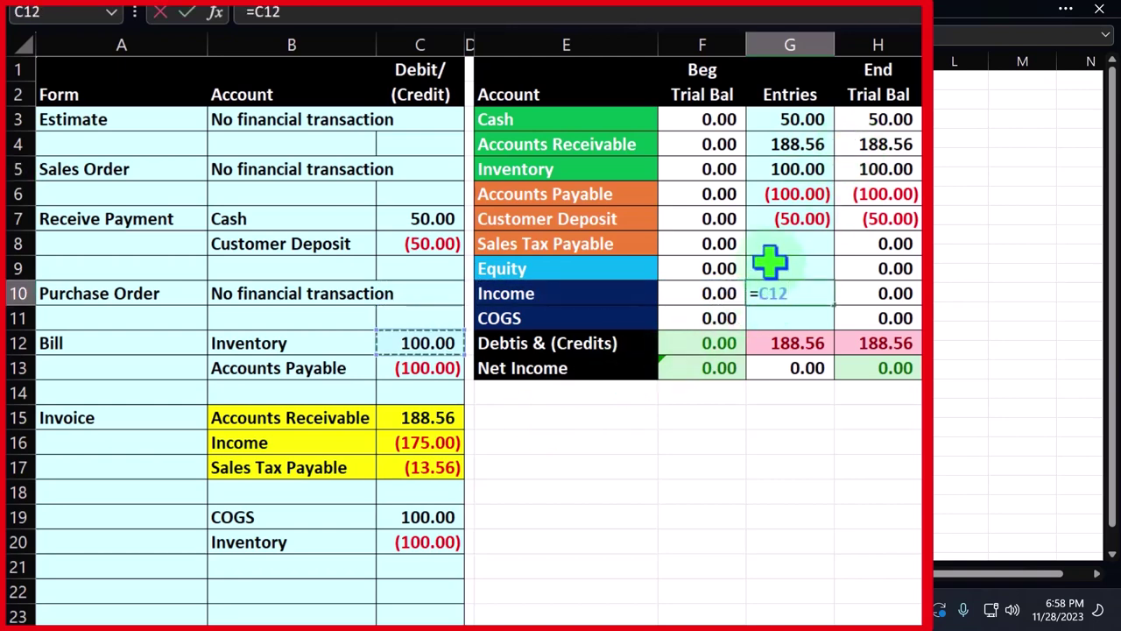
key(Down)
key(Return)
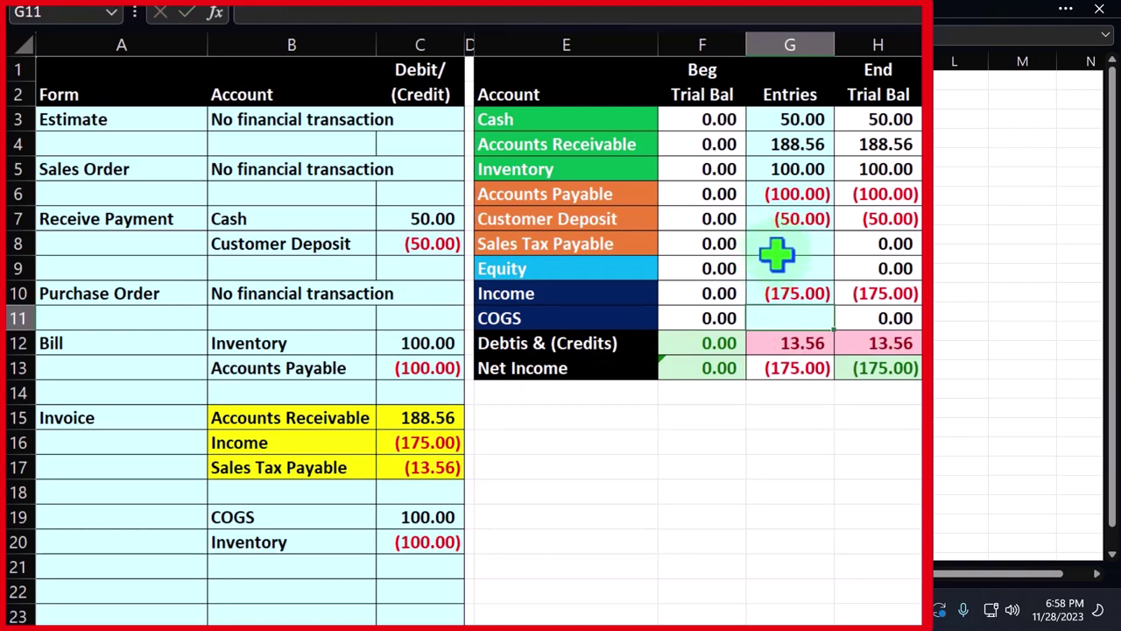
Post the invoice's sales tax payable amount to the Entries column by linking G8 to C17.
click(782, 244)
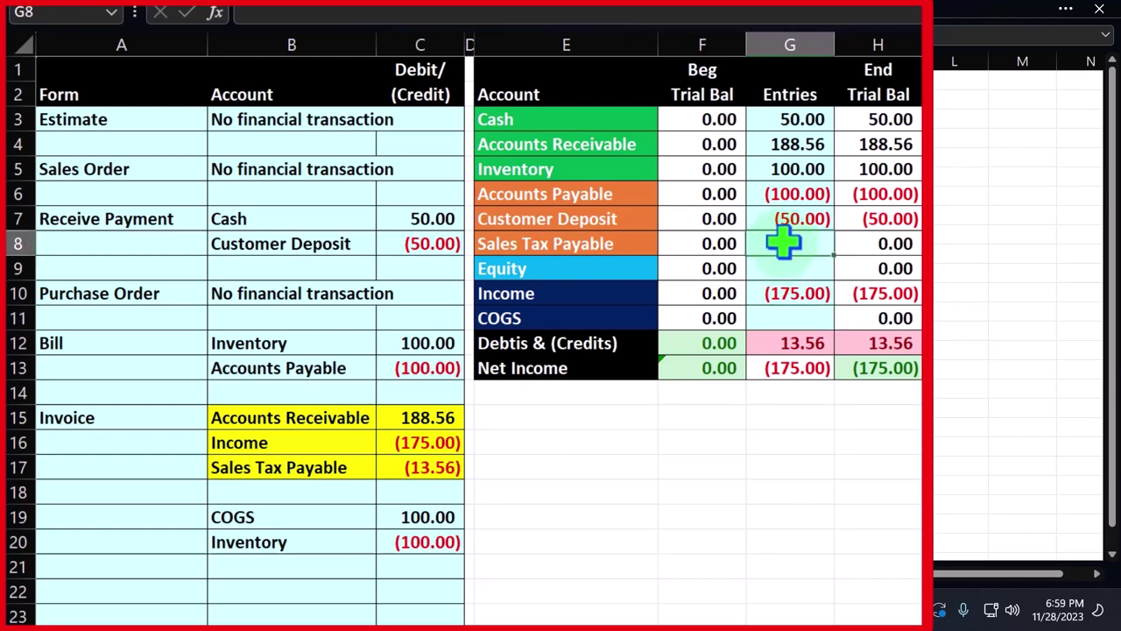
text(=)
key(Left)
key(Left)
key(Left)
key(Down)
key(Down)
key(Down)
key(Down)
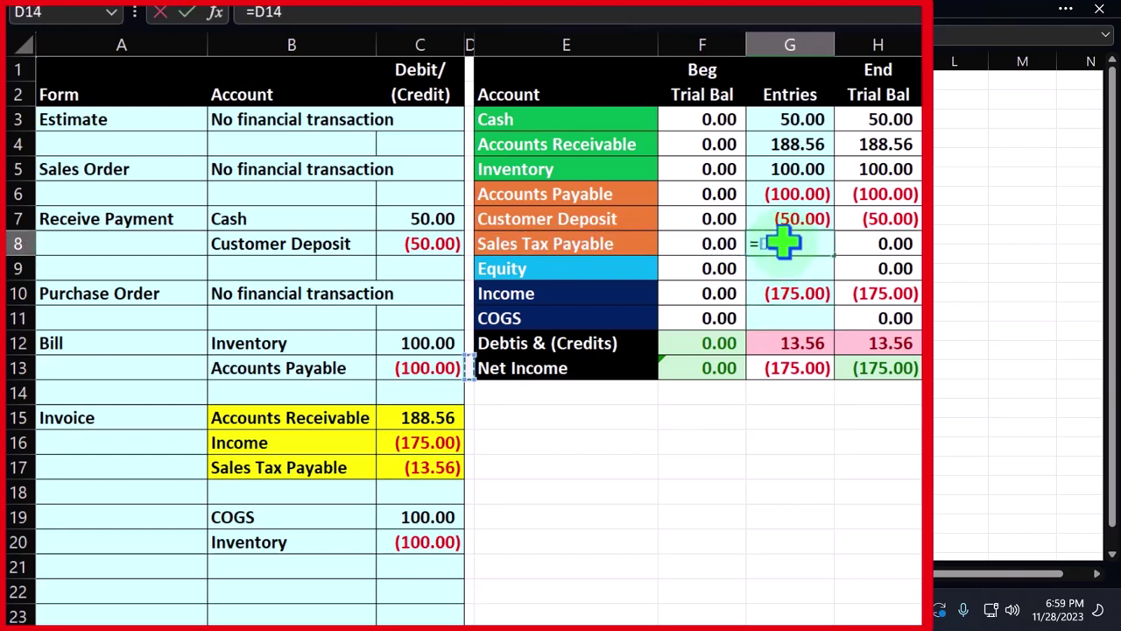
key(Left)
key(Return)
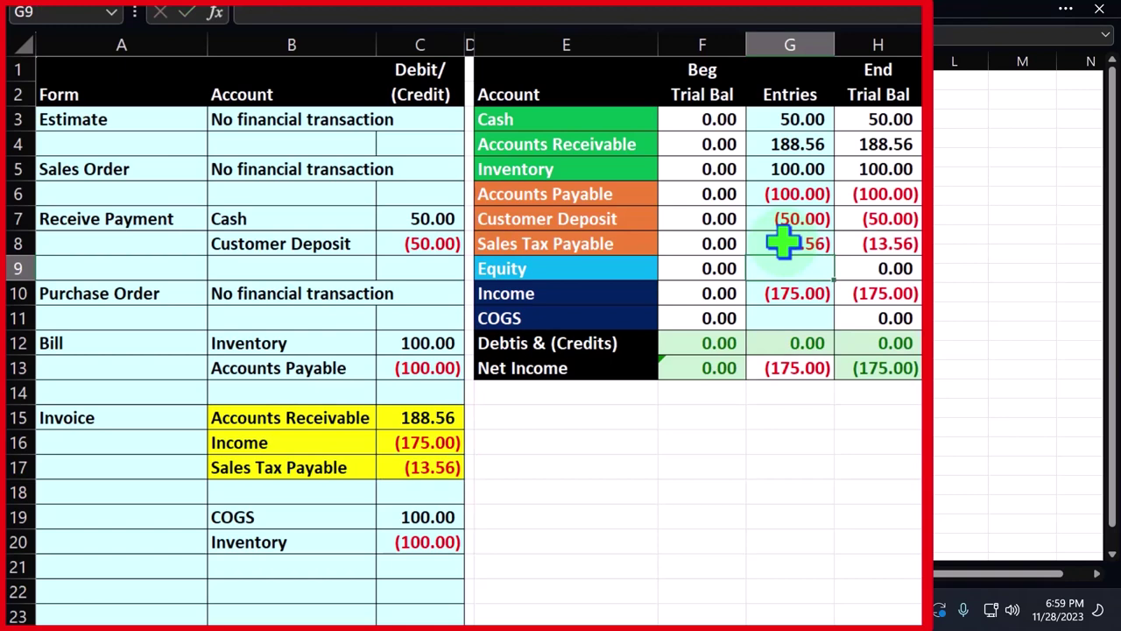
Post the invoice's COGS amount to the Entries column by linking G11 to C19.
drag(300, 517, 395, 515)
click(791, 320)
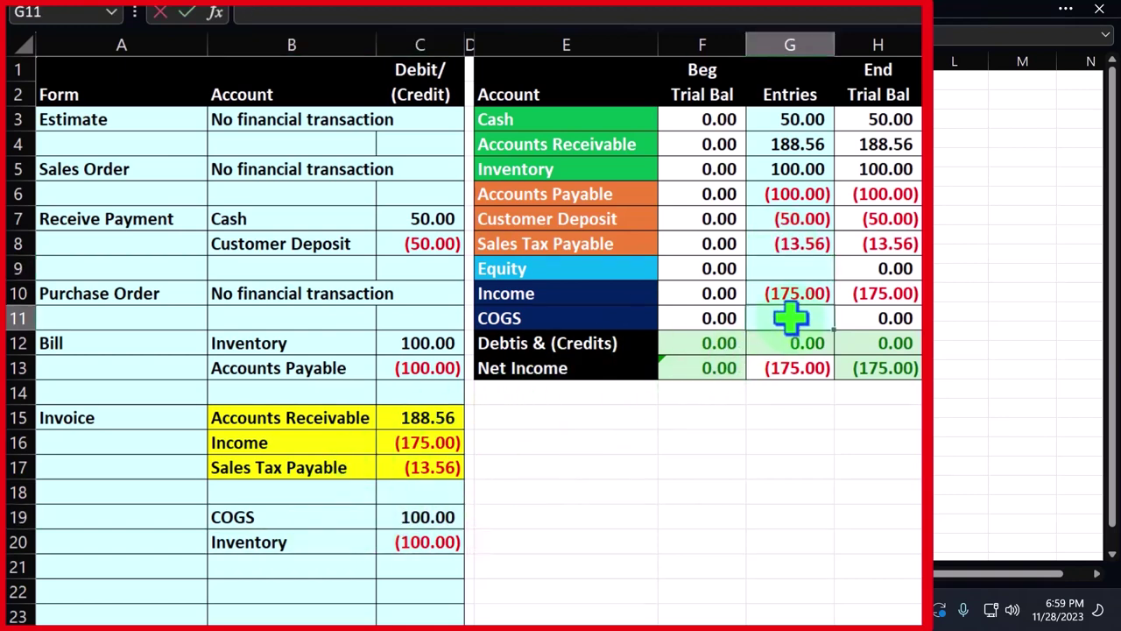
text(=)
key(Down)
key(Down)
key(Down)
key(Down)
key(Down)
key(Down)
key(Left)
key(Left)
key(Left)
key(Left)
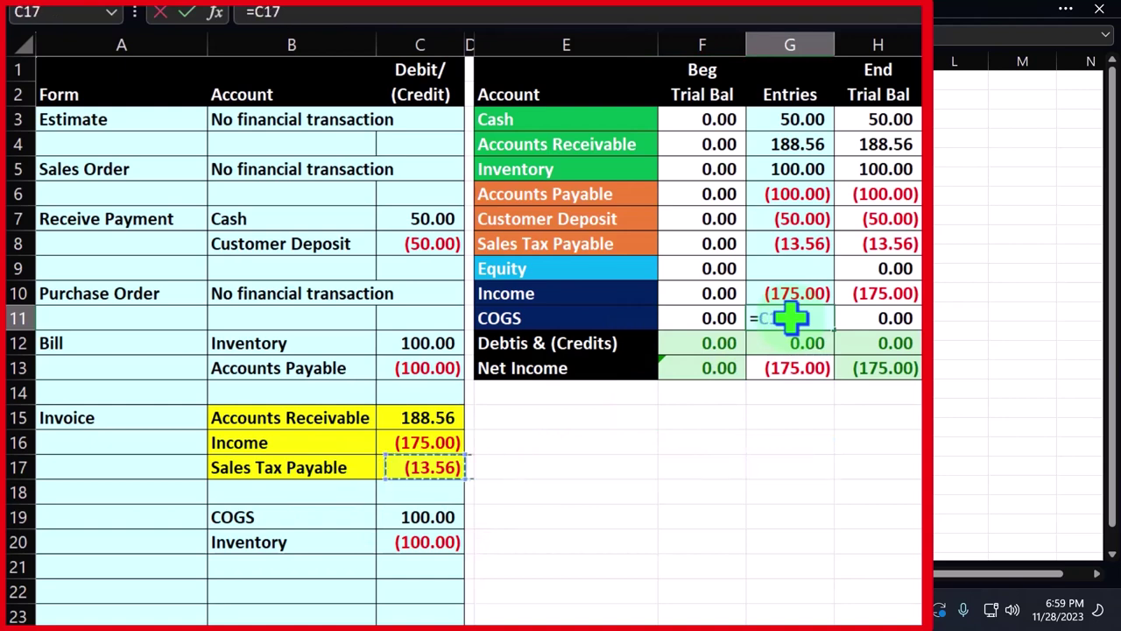
key(Down)
key(Down)
key(Return)
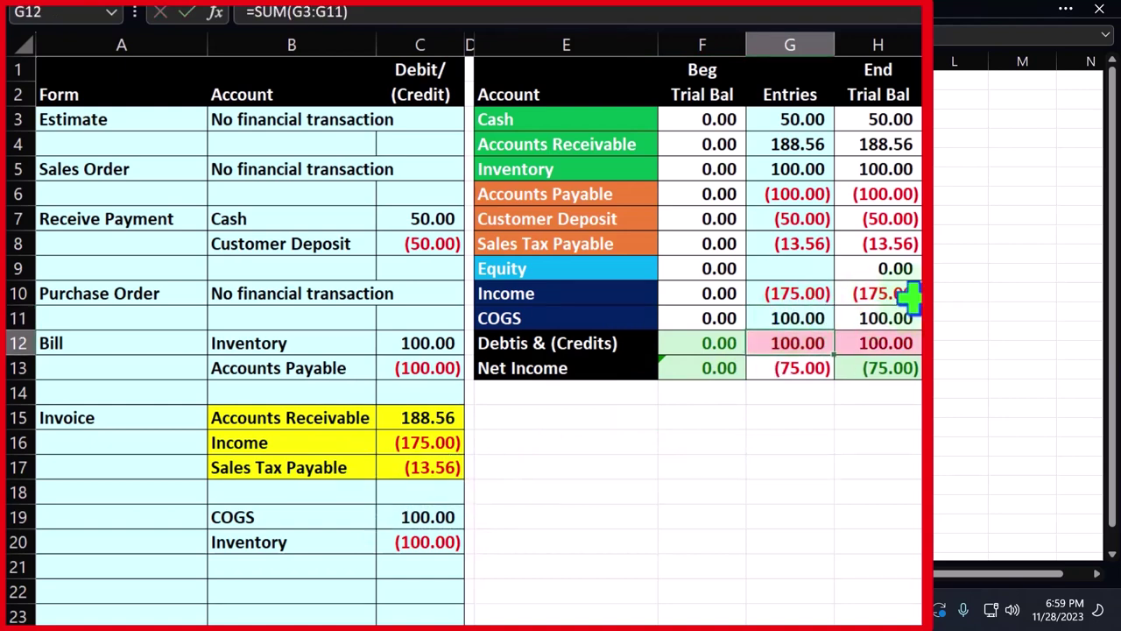
Check the ending net income and add the invoice's inventory reduction to the inventory entry, making G5 =C12+C20.
drag(911, 293, 911, 308)
click(906, 369)
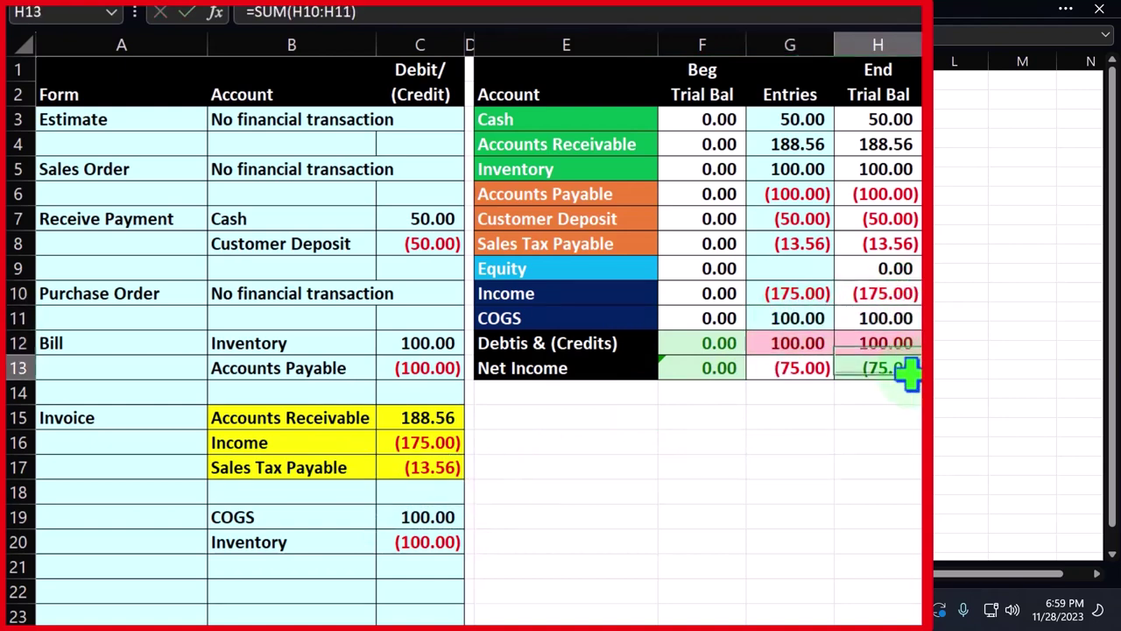
double_click(810, 165)
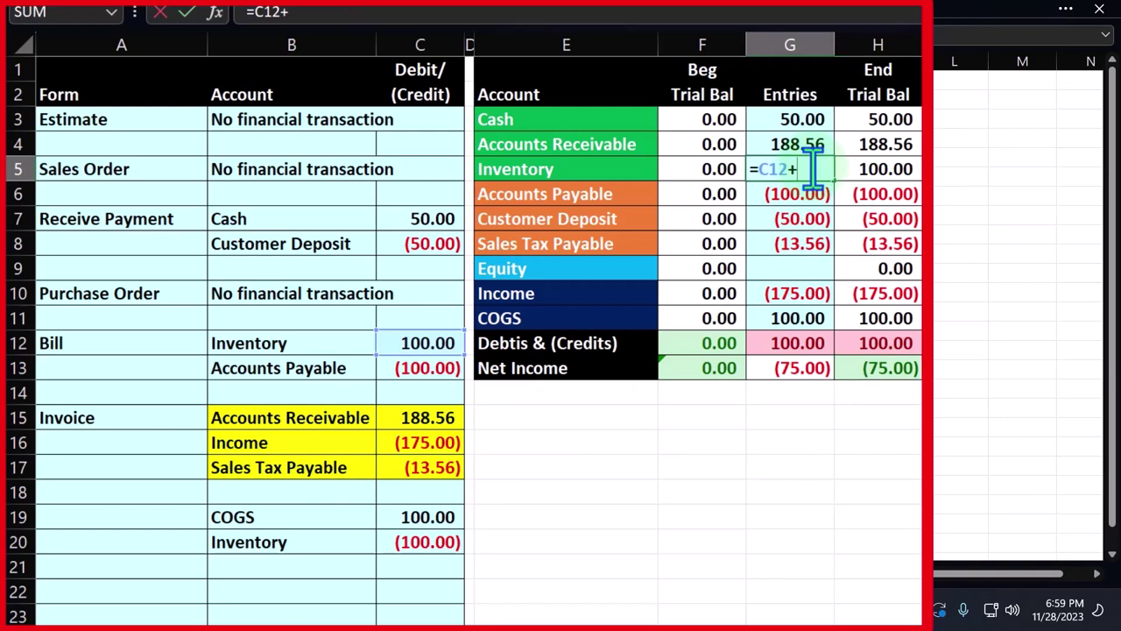
text(+)
click(446, 542)
key(Return)
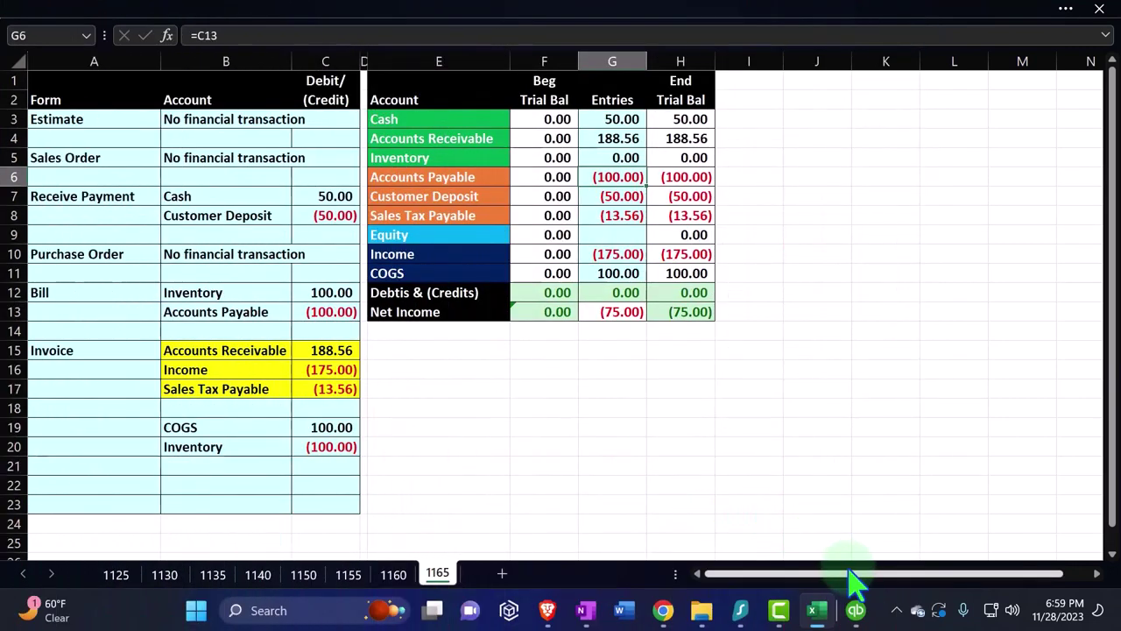
Switch to QuickBooks and save the 4 Customer Prepayment invoice with the available 50.00 prepayment credit applied.
click(989, 598)
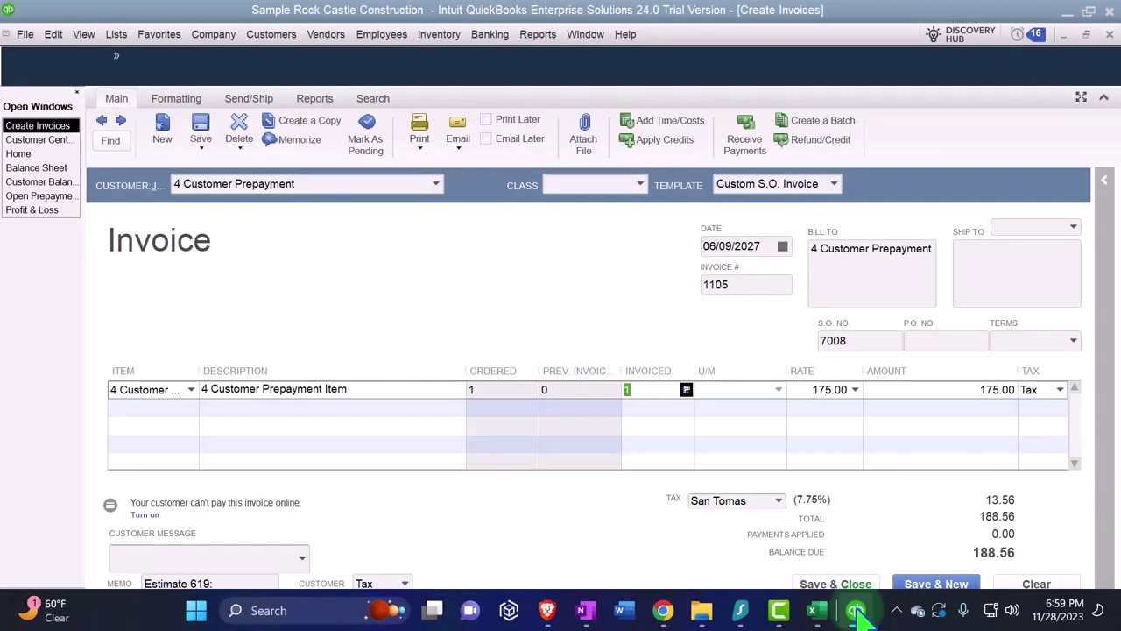
click(748, 566)
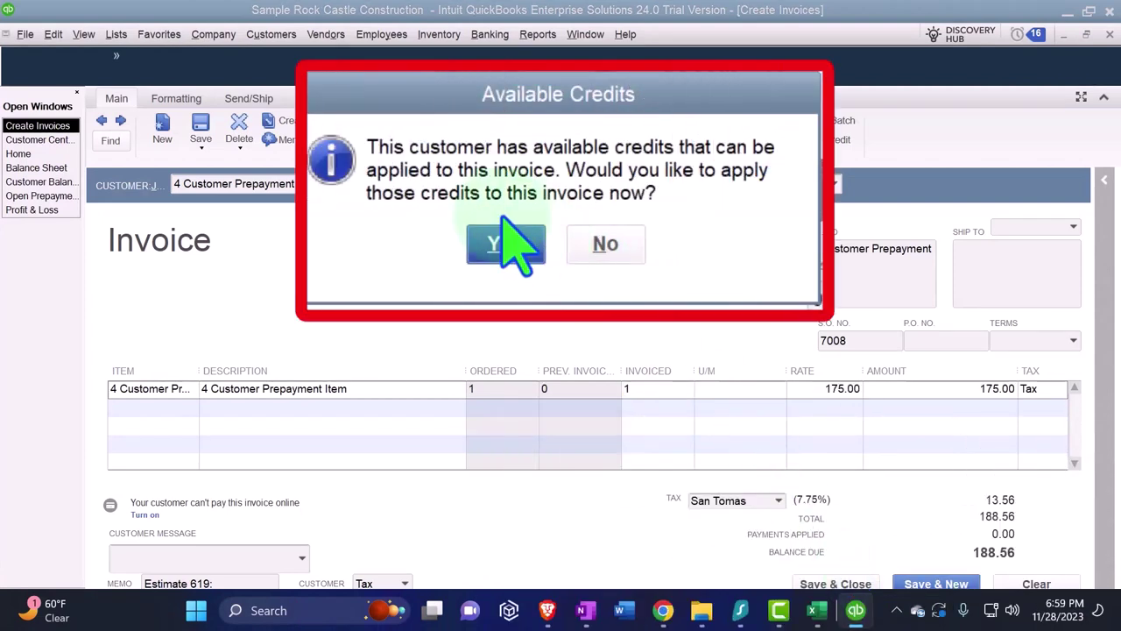
click(480, 221)
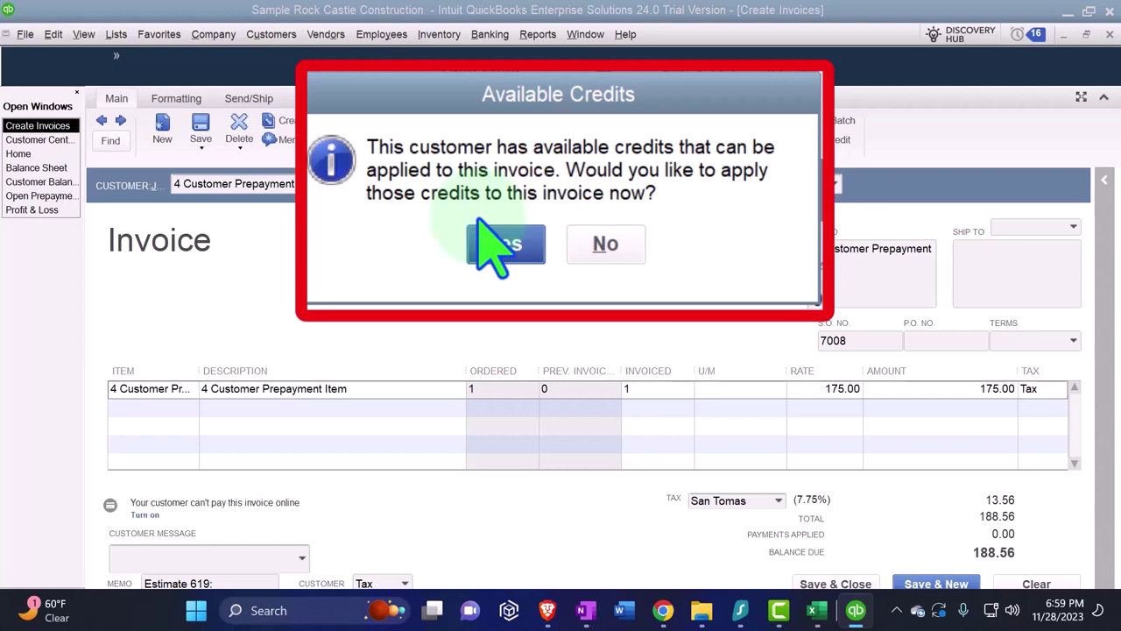
click(483, 240)
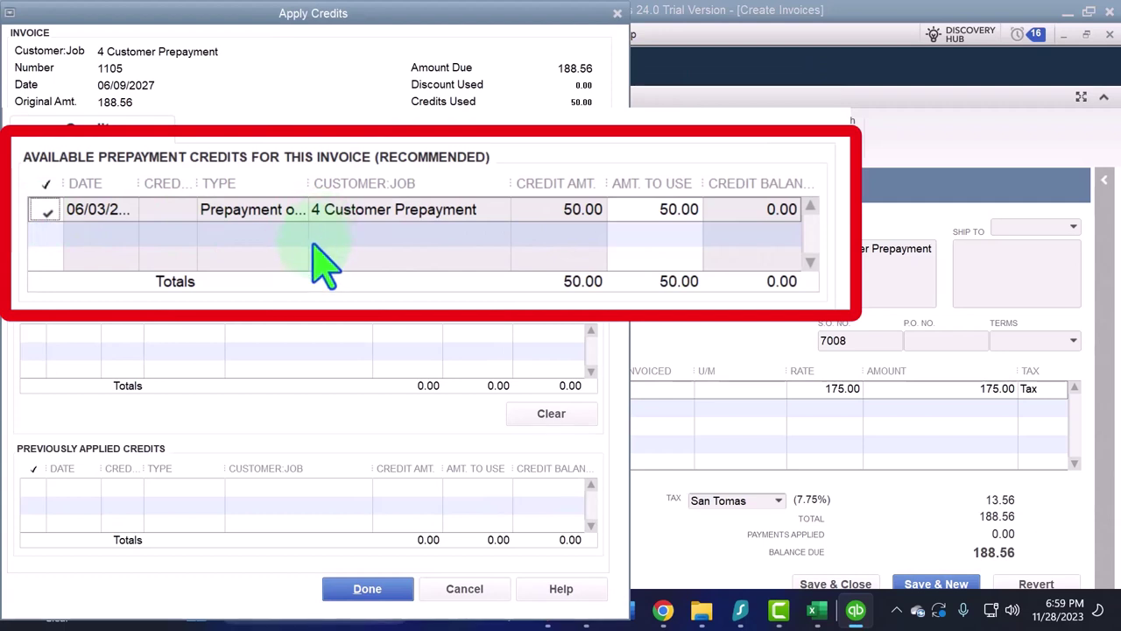
click(372, 588)
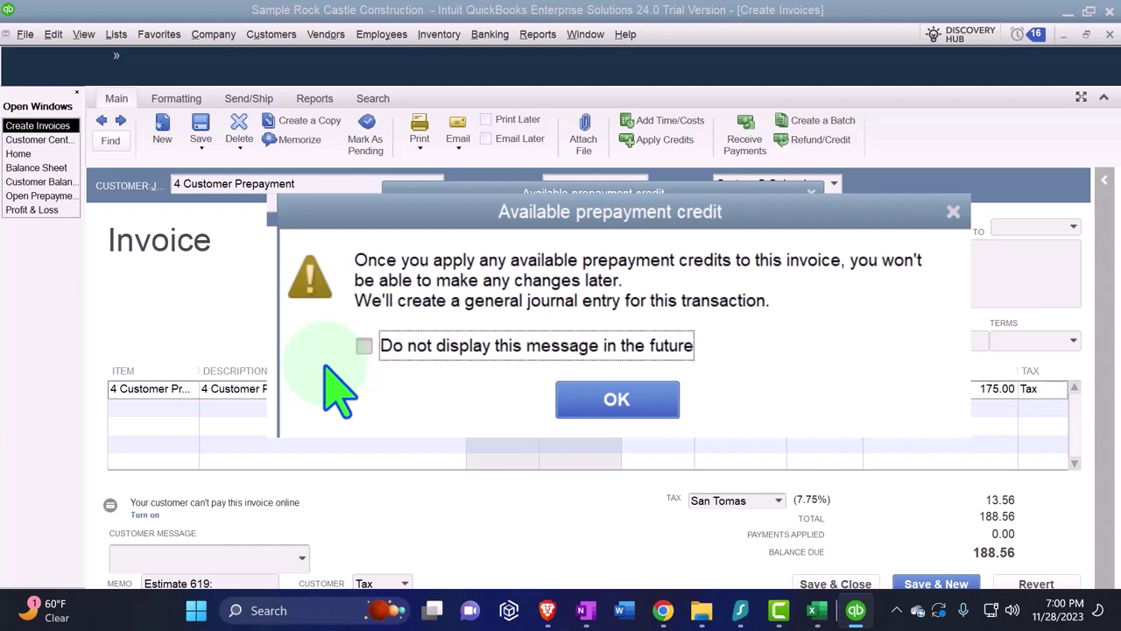
click(593, 410)
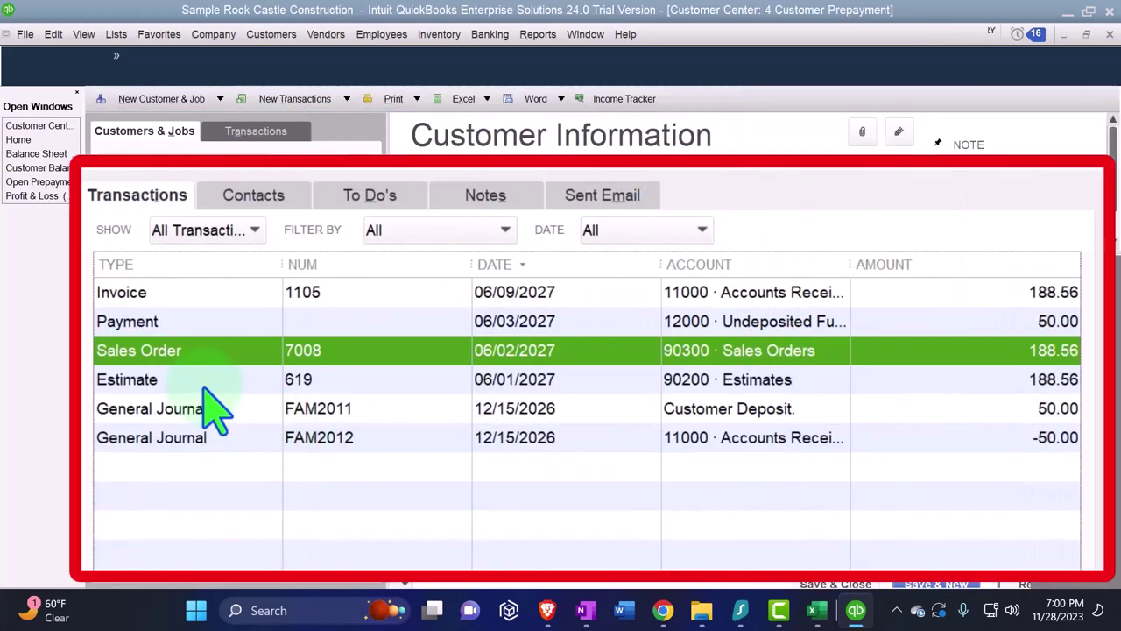
Review the payment applied on the saved invoice, and return to Excel to compare it with the ending accounts receivable balance.
double_click(154, 292)
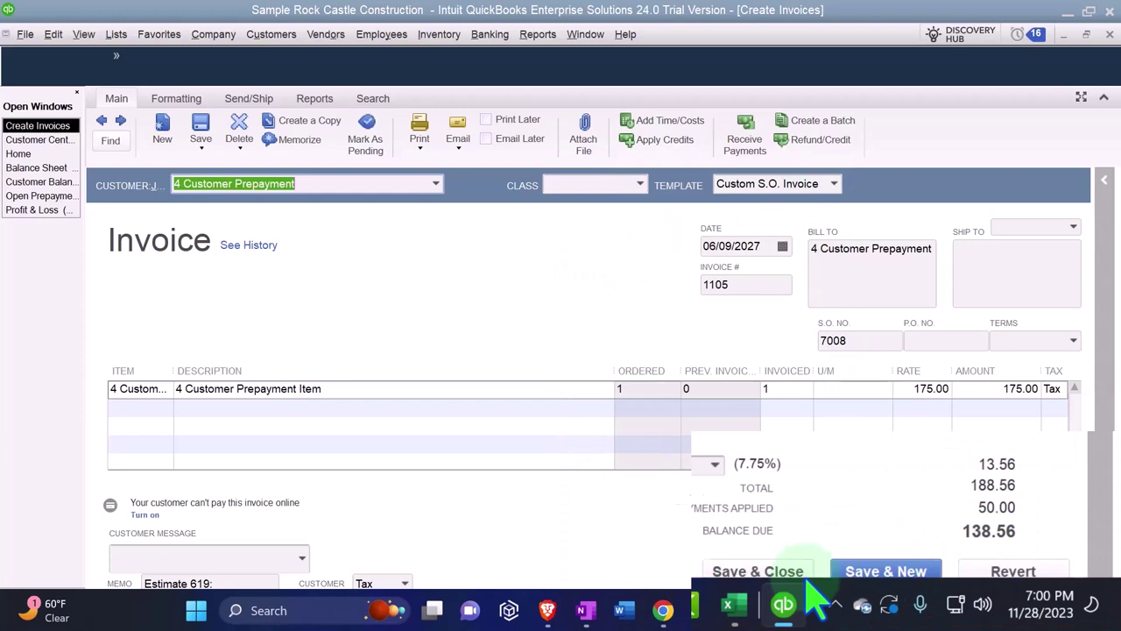
click(817, 611)
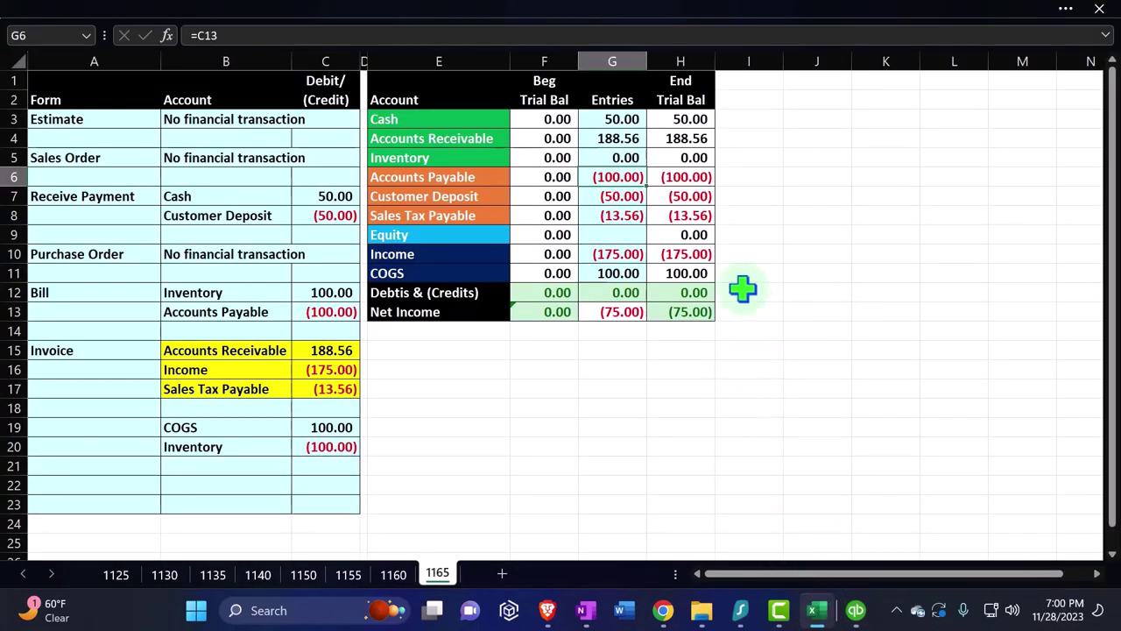
click(866, 152)
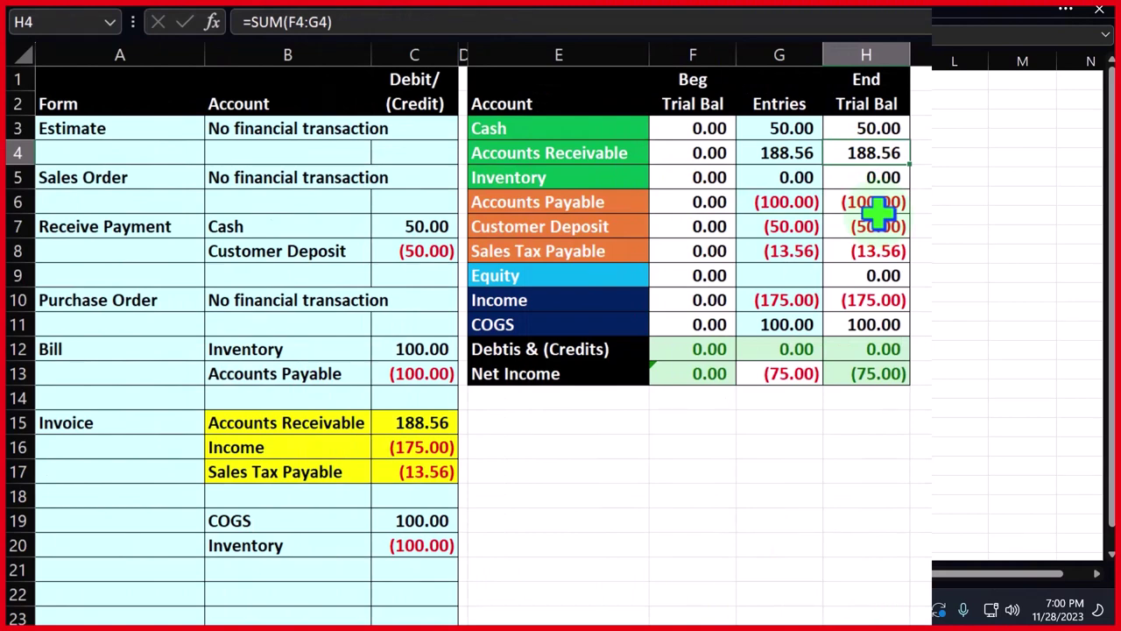
click(142, 594)
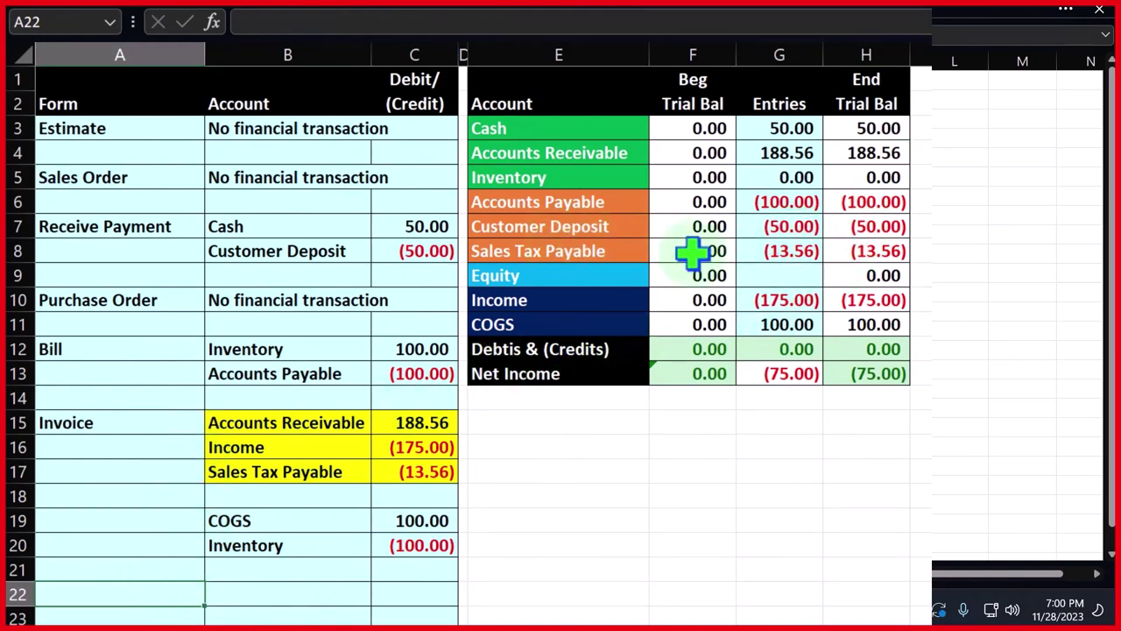
click(571, 226)
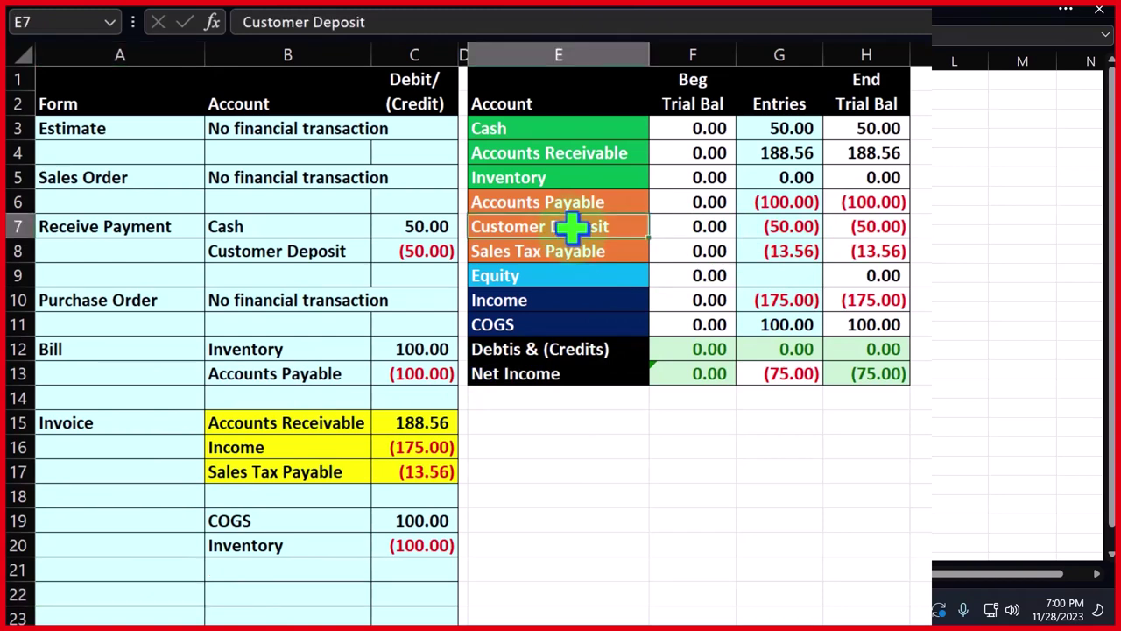
click(194, 591)
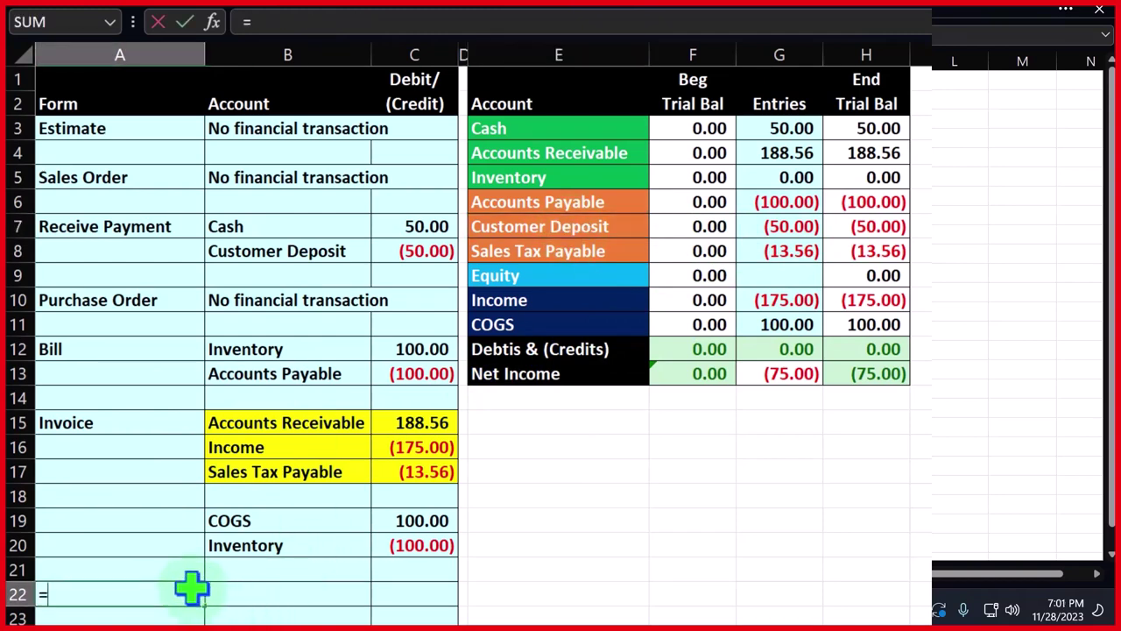
text(=)
key(Right)
key(Right)
key(Right)
key(Up)
key(Up)
key(Up)
key(Up)
key(Up)
key(Up)
key(Up)
key(Up)
key(Up)
key(Up)
key(Up)
key(Up)
key(Up)
key(Right)
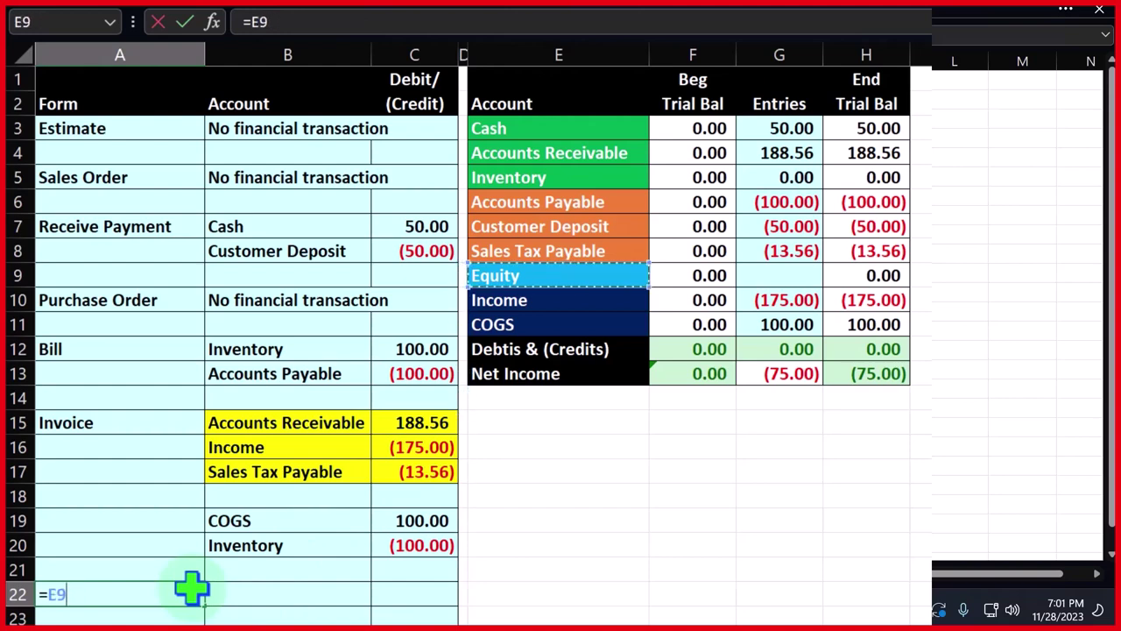
key(Up)
key(Up)
key(BackSpace)
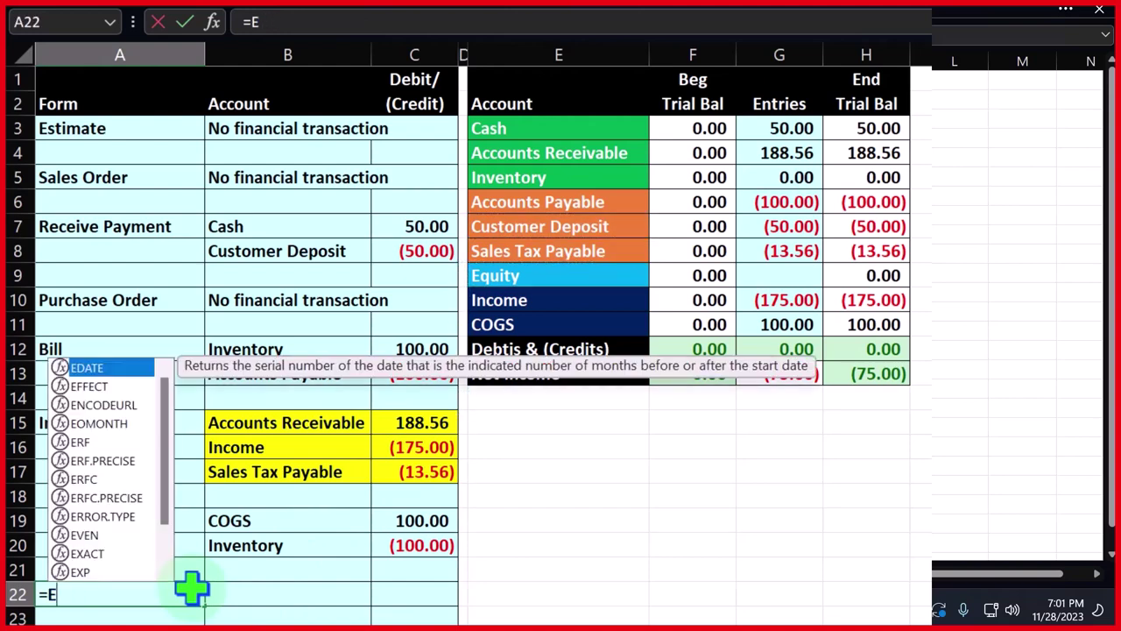
key(BackSpace)
key(Tab)
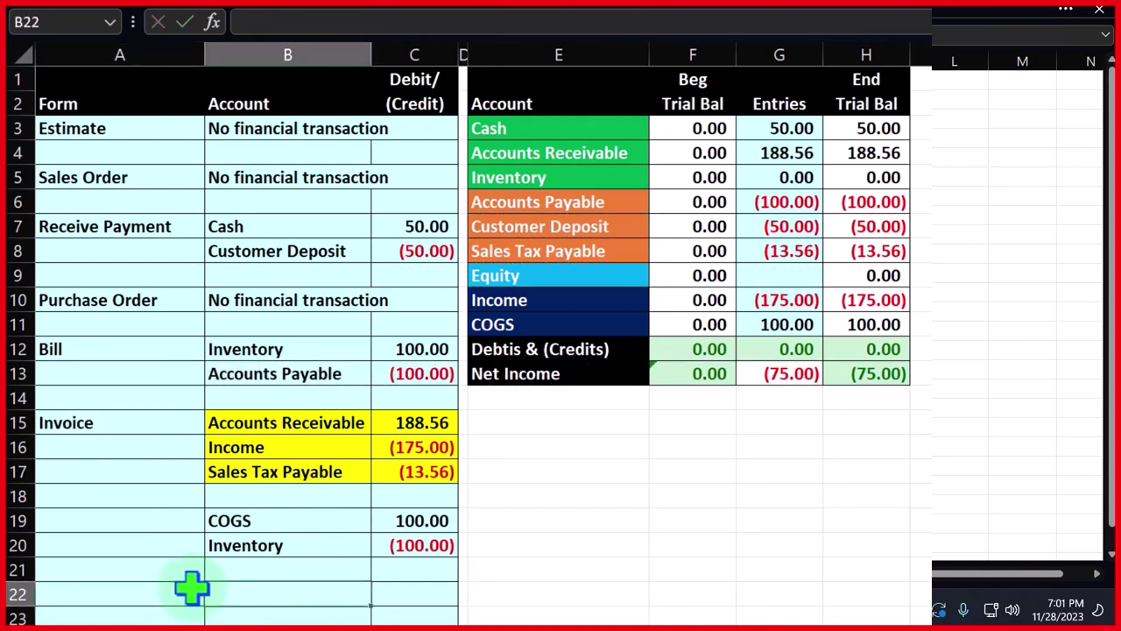
Fill B22 below the invoice's inventory line with the Customer Deposit account name by linking it to E7.
text(=)
key(Right)
key(Right)
key(Right)
key(Up)
key(Up)
key(Up)
key(Up)
key(Up)
key(Up)
key(Up)
key(Up)
key(Up)
key(Up)
key(Up)
key(Up)
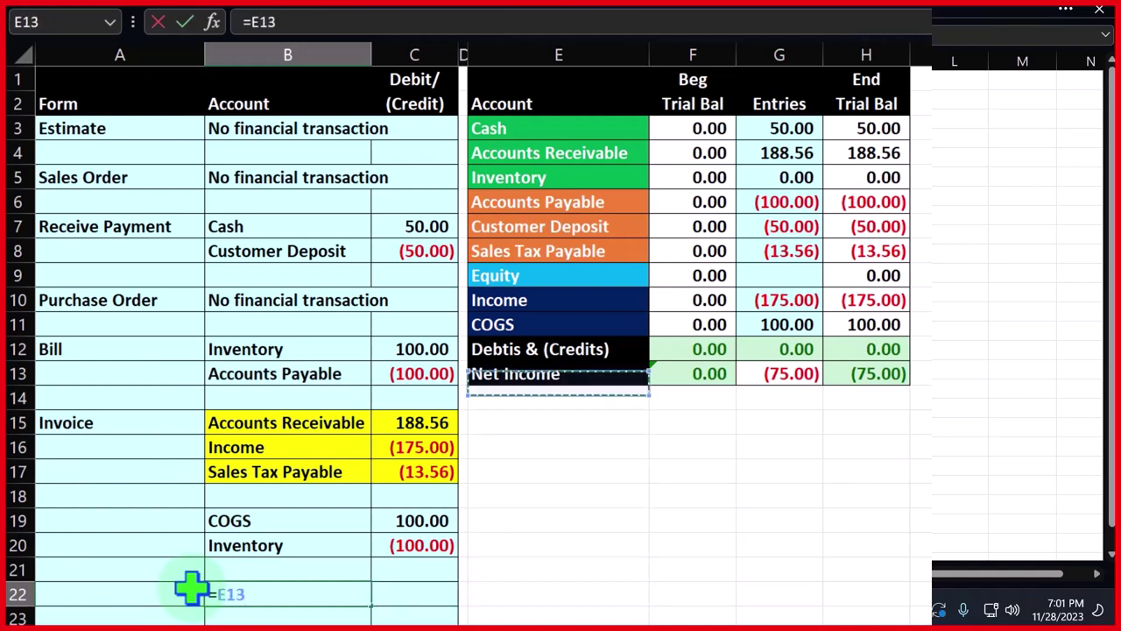
key(Up)
key(Up)
key(Up)
key(Return)
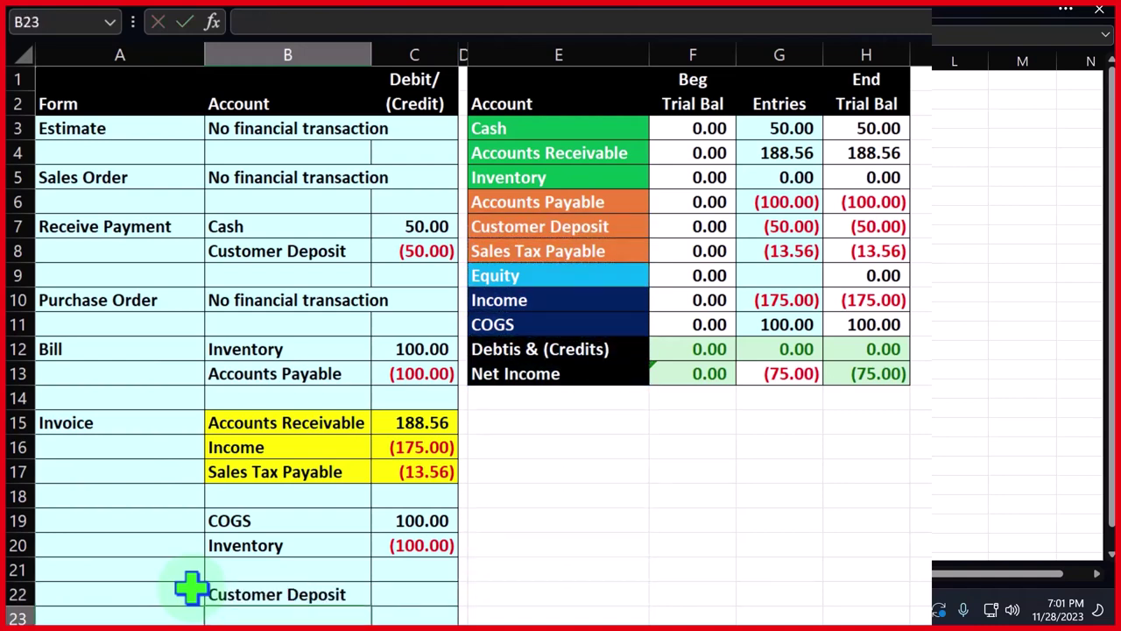
Fill B23 with the Accounts Receivable account name by linking it to E4.
text(=)
key(Right)
key(Right)
key(Up)
key(Up)
key(Up)
key(Up)
key(Up)
key(Up)
key(Up)
key(Up)
key(Up)
key(Up)
key(Up)
key(Up)
key(Up)
key(Up)
key(Up)
key(Up)
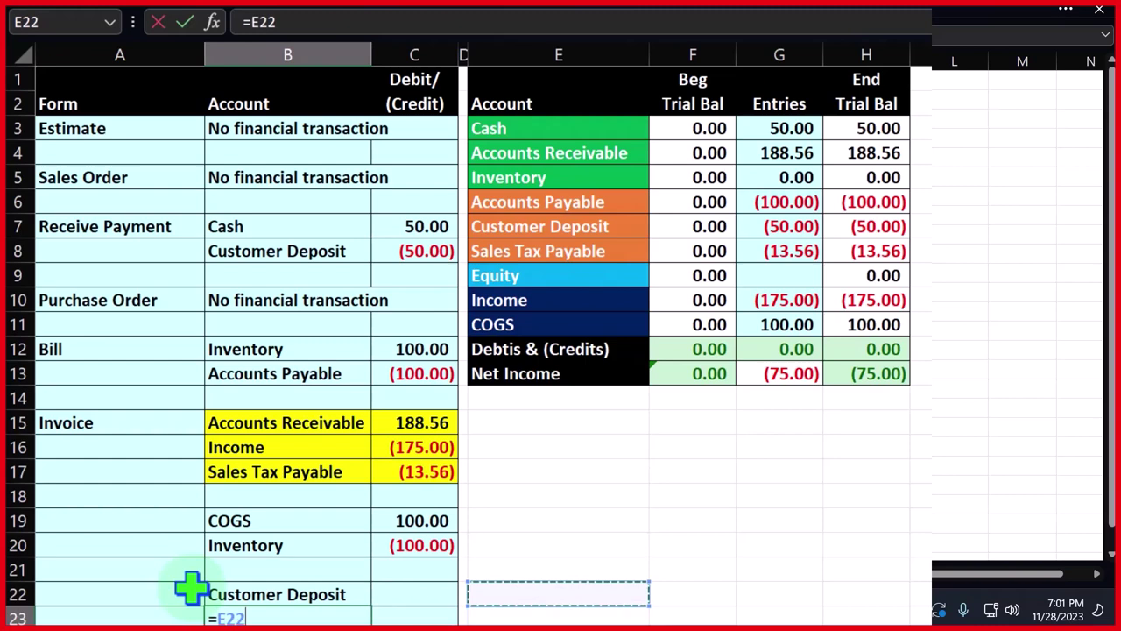
key(Up)
key(Up)
key(Up)
key(Return)
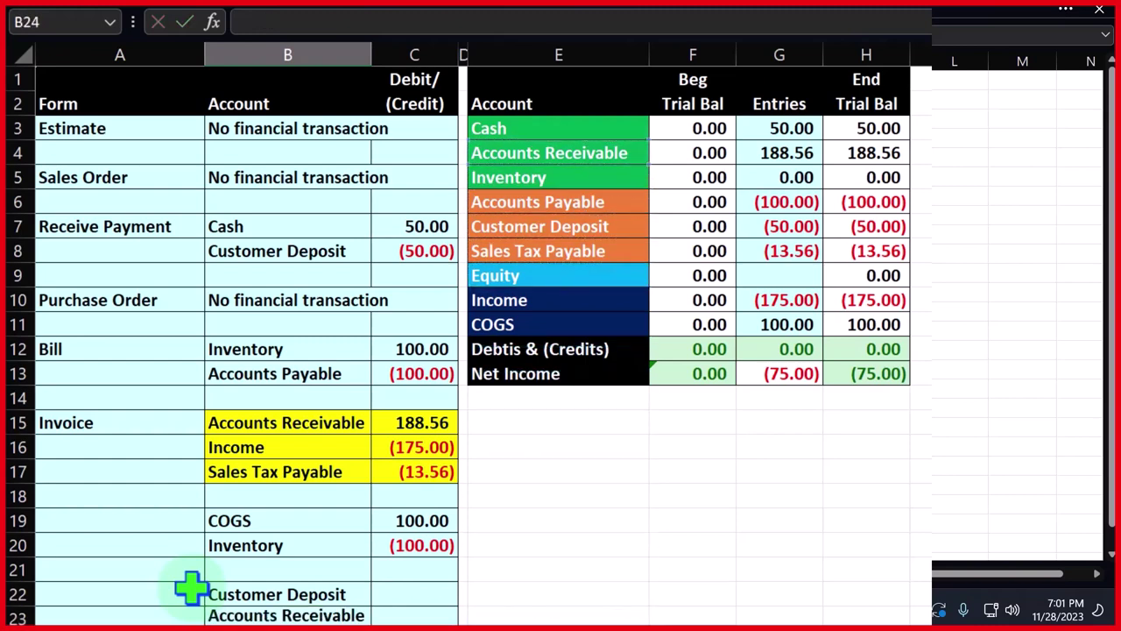
Enter 50.00 for Customer Deposit in C22 and offset it in the Accounts Receivable line with the formula -C22 in C23.
key(Up)
key(Right)
key(Up)
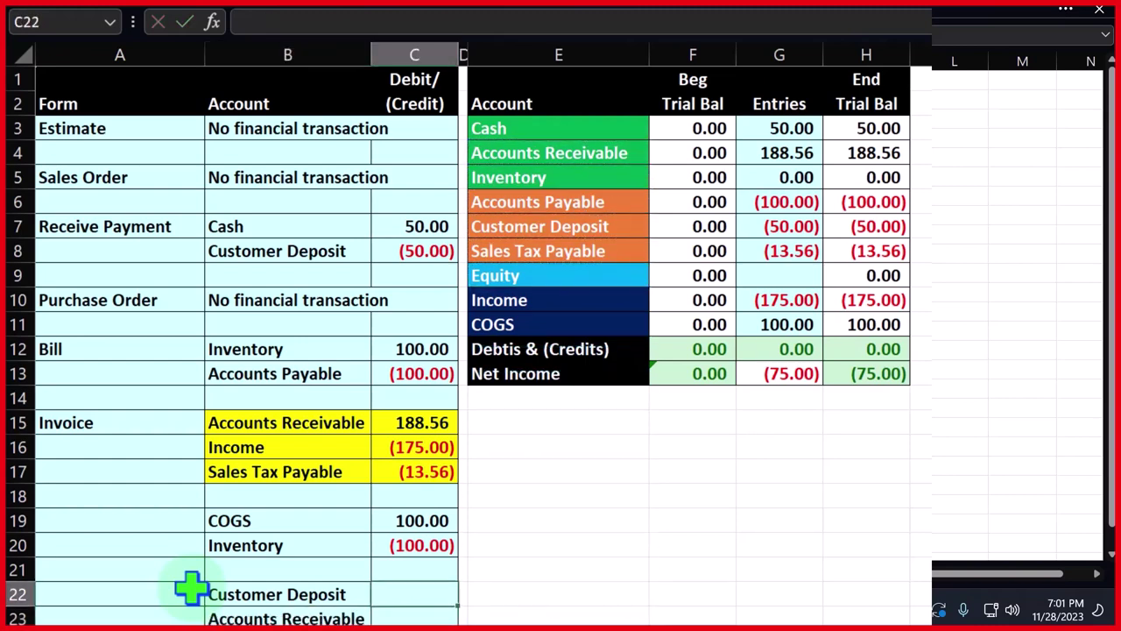
key(Return)
text(=-)
key(Up)
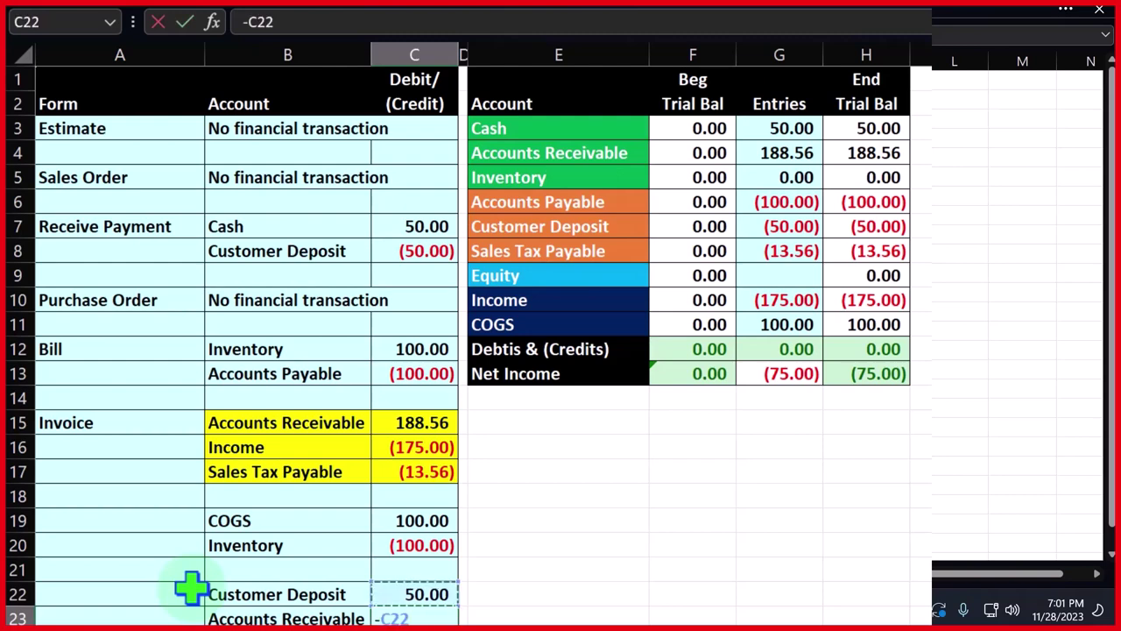
key(Return)
Add the applied deposit to the Customer Deposit entry, making G7 =C8+C22, and check that account's ending balance.
key(Up)
key(Up)
key(Up)
key(Up)
key(Up)
key(shift+Down)
key(ctrl+c)
key(Escape)
key(Up)
key(Up)
key(Up)
key(Up)
key(Up)
key(Up)
key(Up)
key(Up)
key(Up)
key(Up)
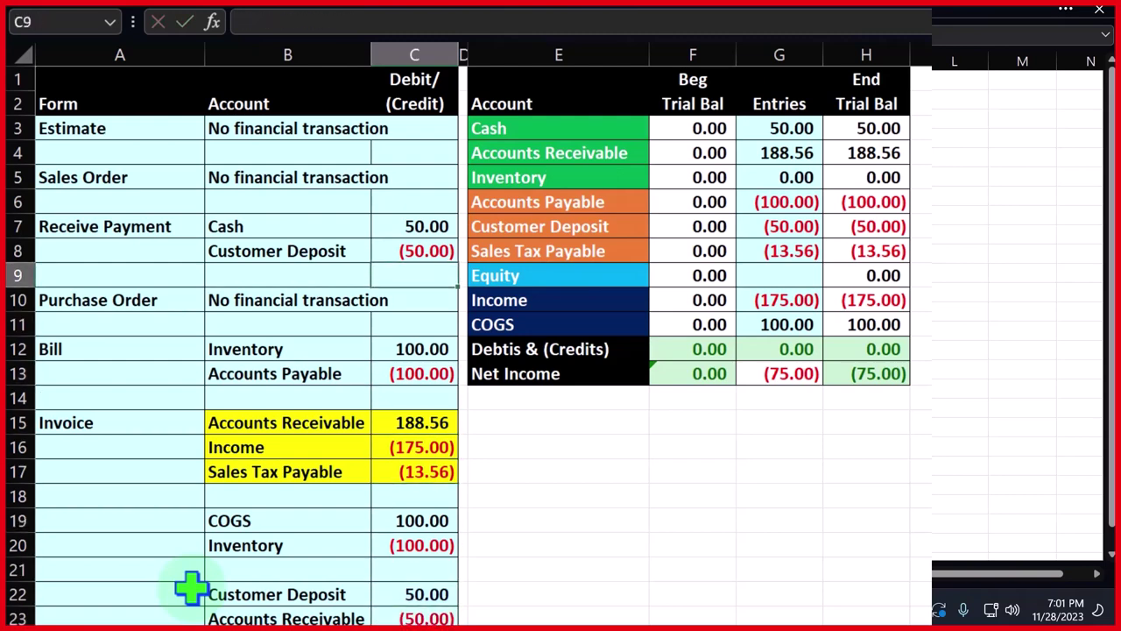
key(Right)
key(Right)
key(Right)
key(Right)
key(Up)
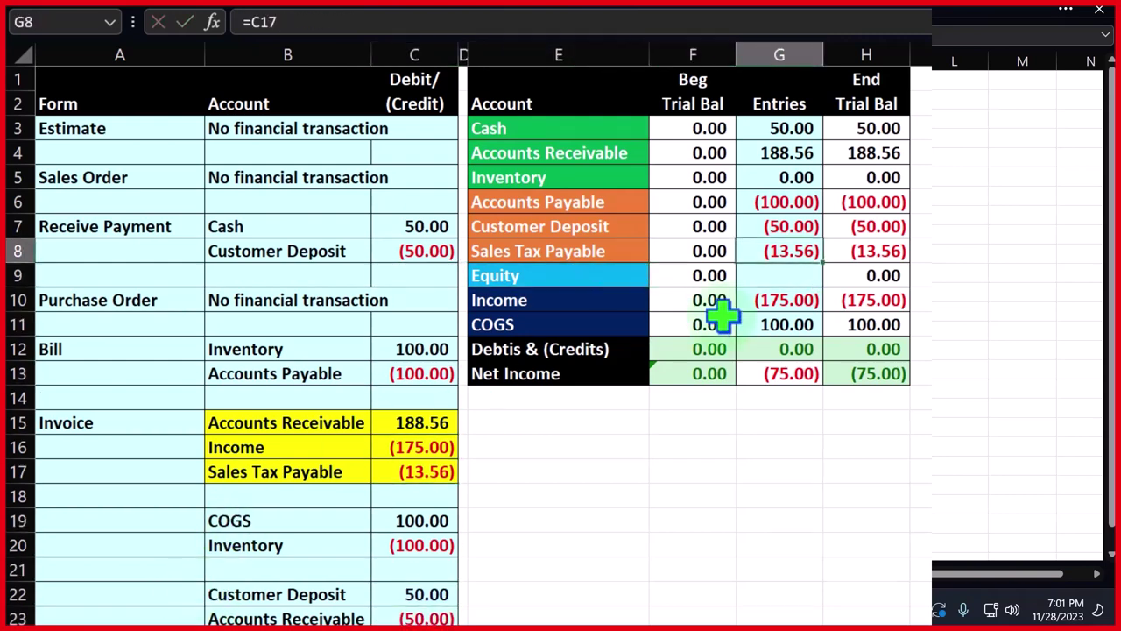
double_click(804, 226)
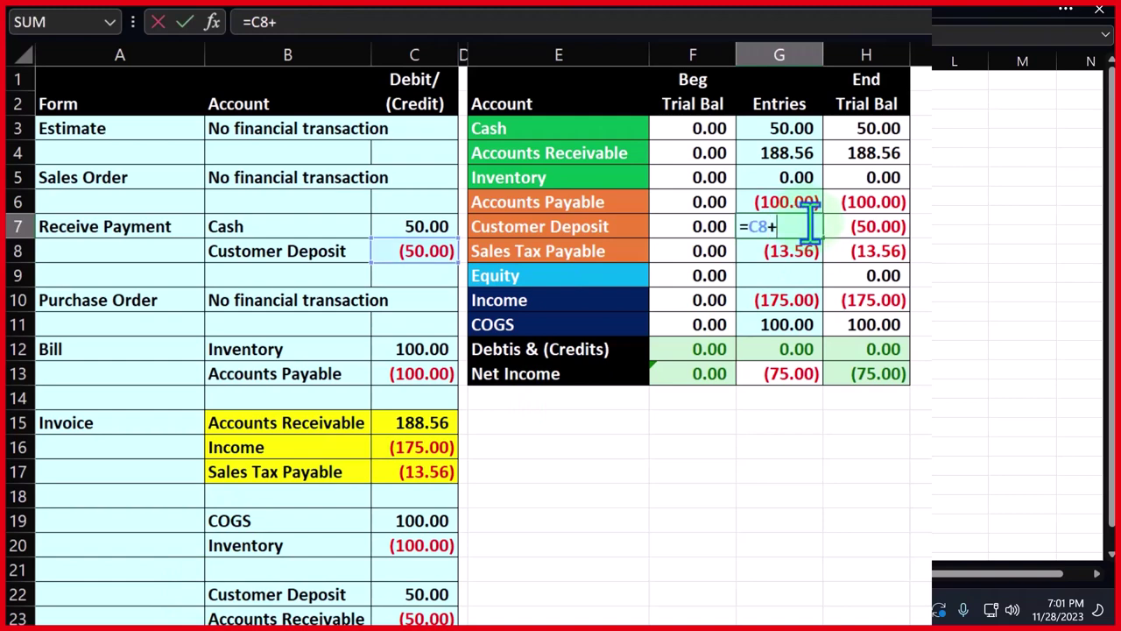
click(421, 589)
key(Return)
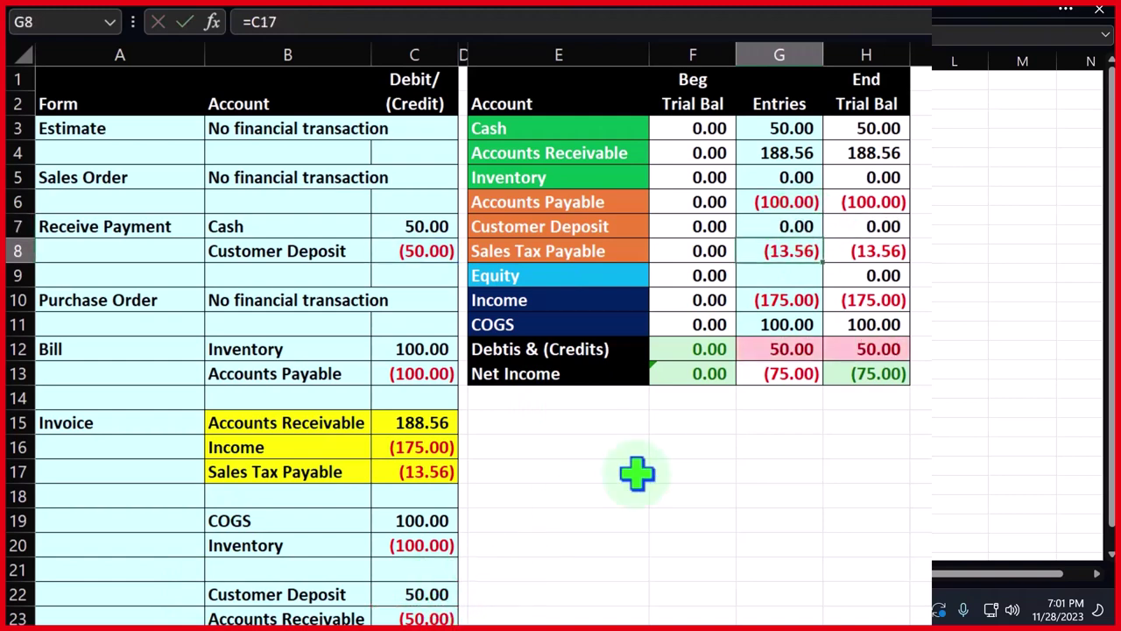
click(884, 228)
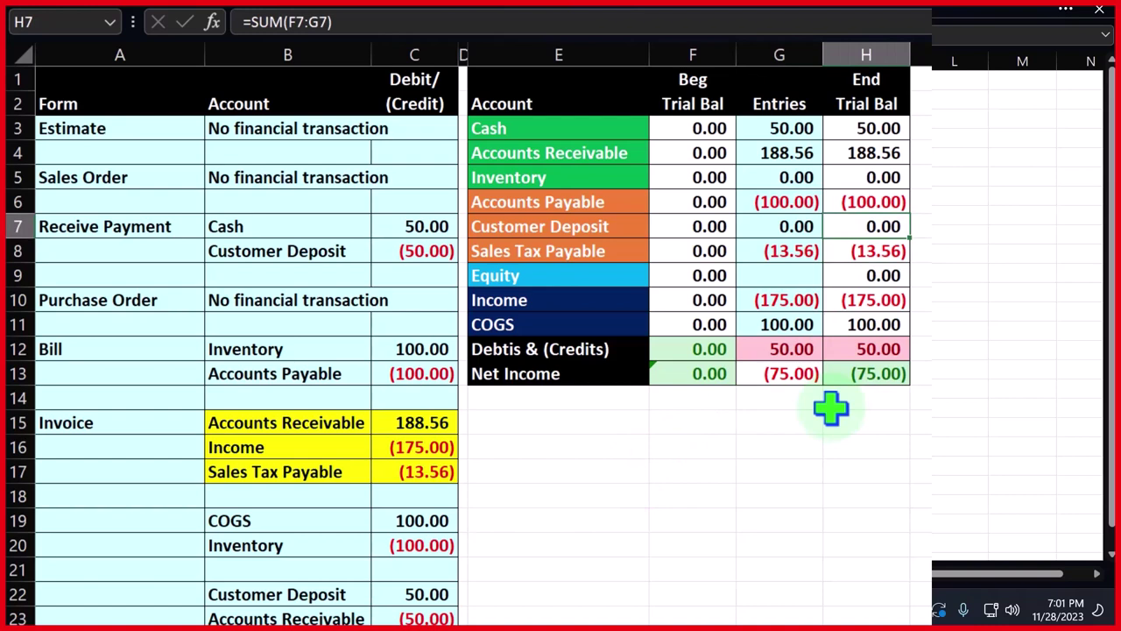
Add the deposit credit to the Accounts Receivable entry, making G4 =C15+C23, and check the account's ending balance.
double_click(792, 153)
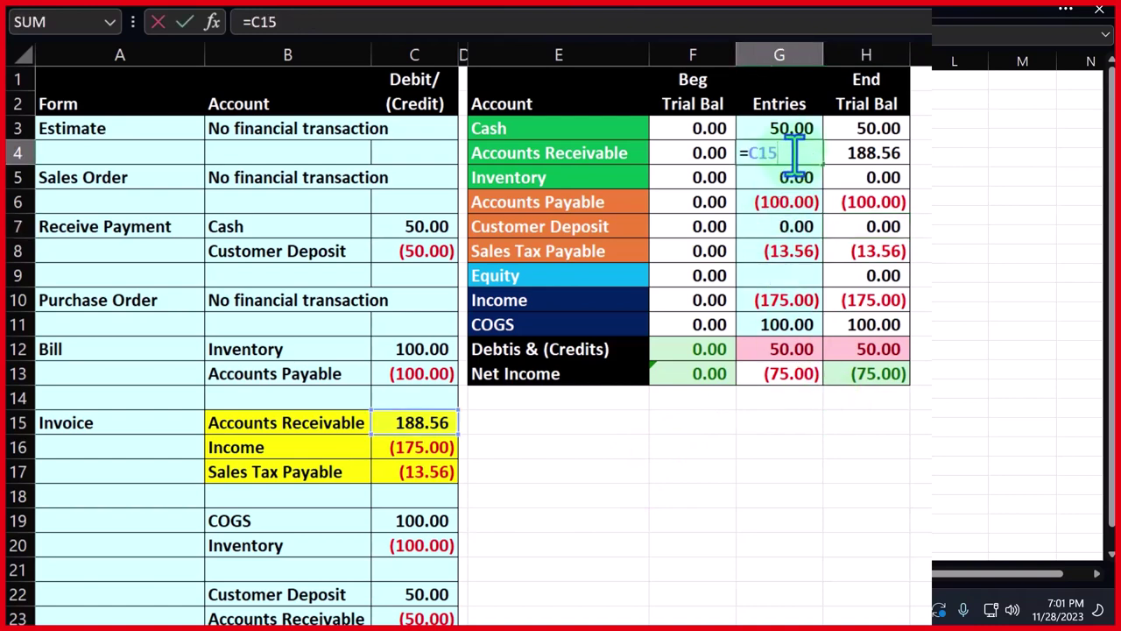
text(+)
click(408, 614)
key(Return)
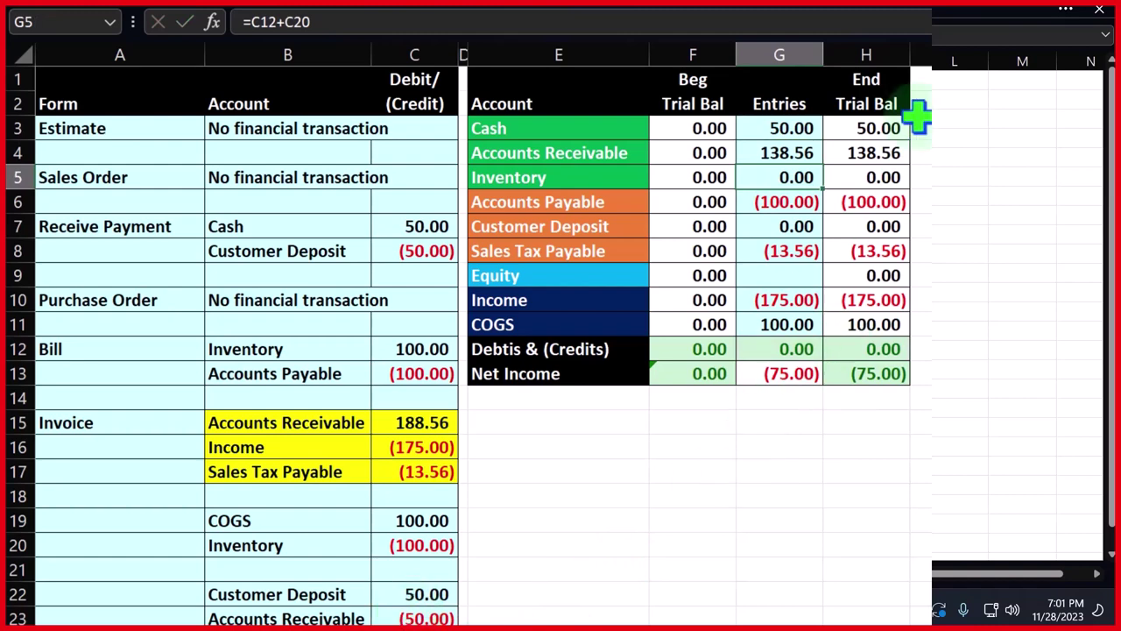
click(861, 153)
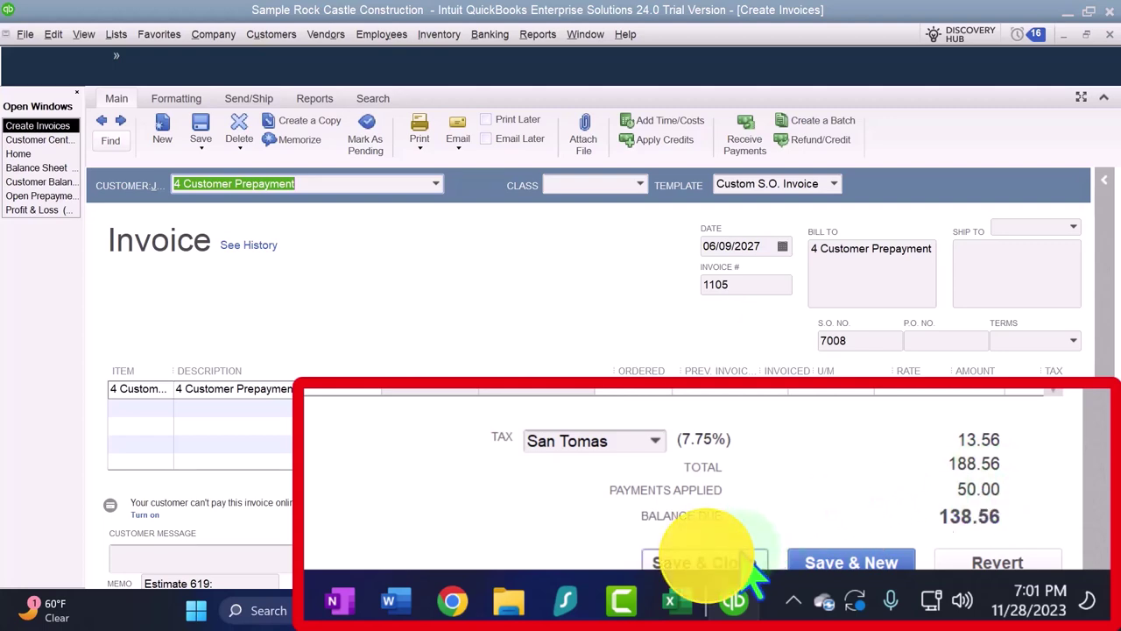
Switch to QuickBooks, save and close the invoice, and examine the balance sheet's Accounts Receivable transactions.
click(828, 584)
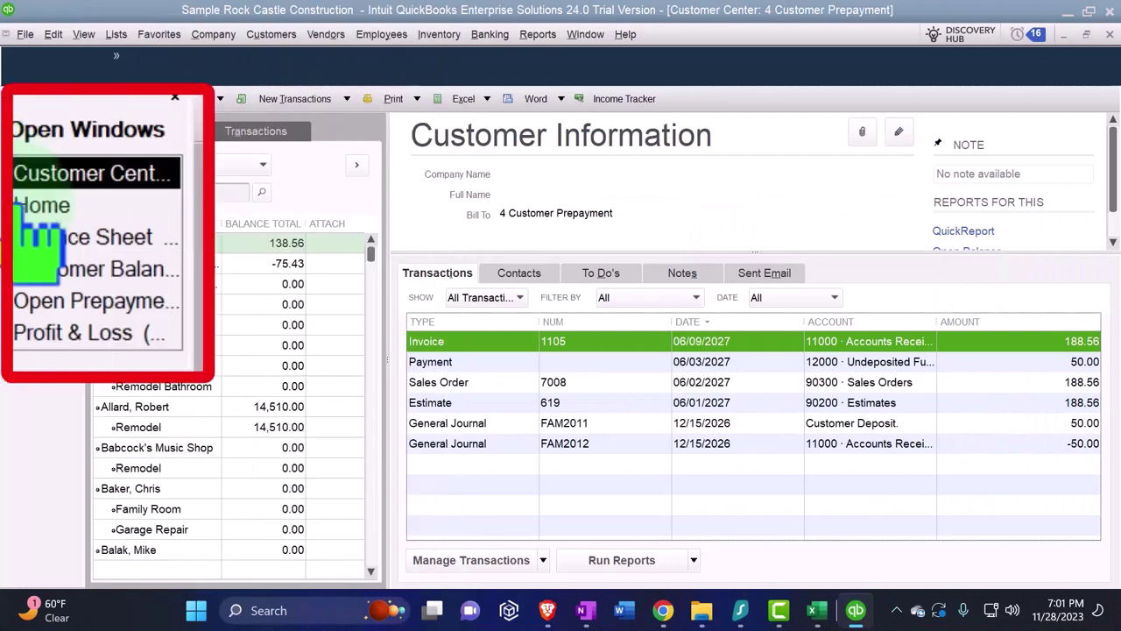
click(44, 238)
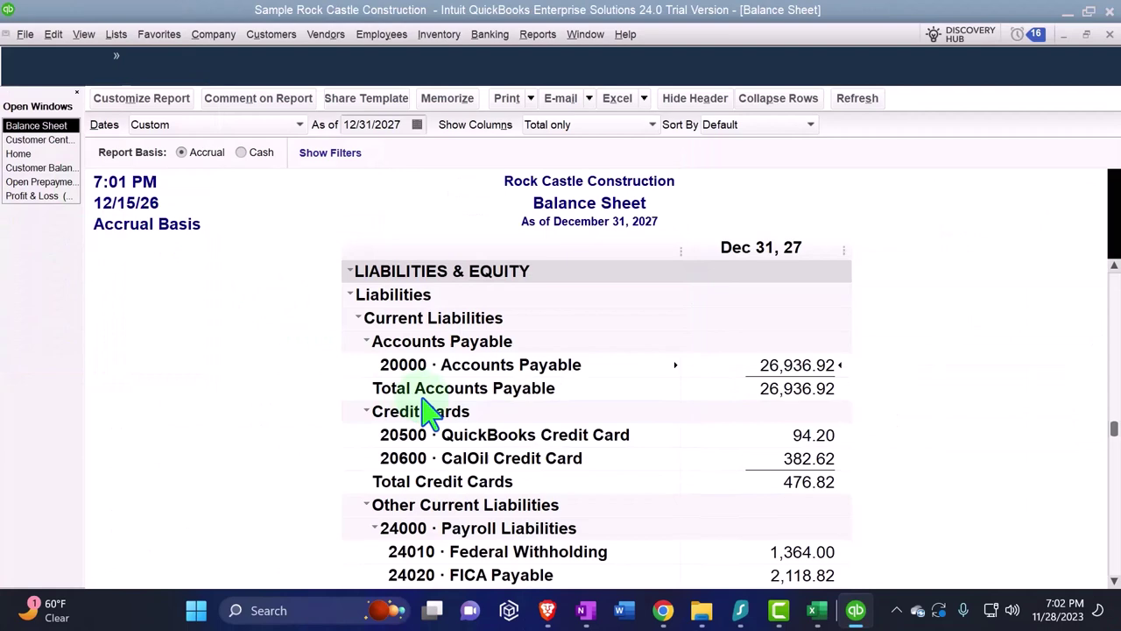
scroll(429, 412, up, 10)
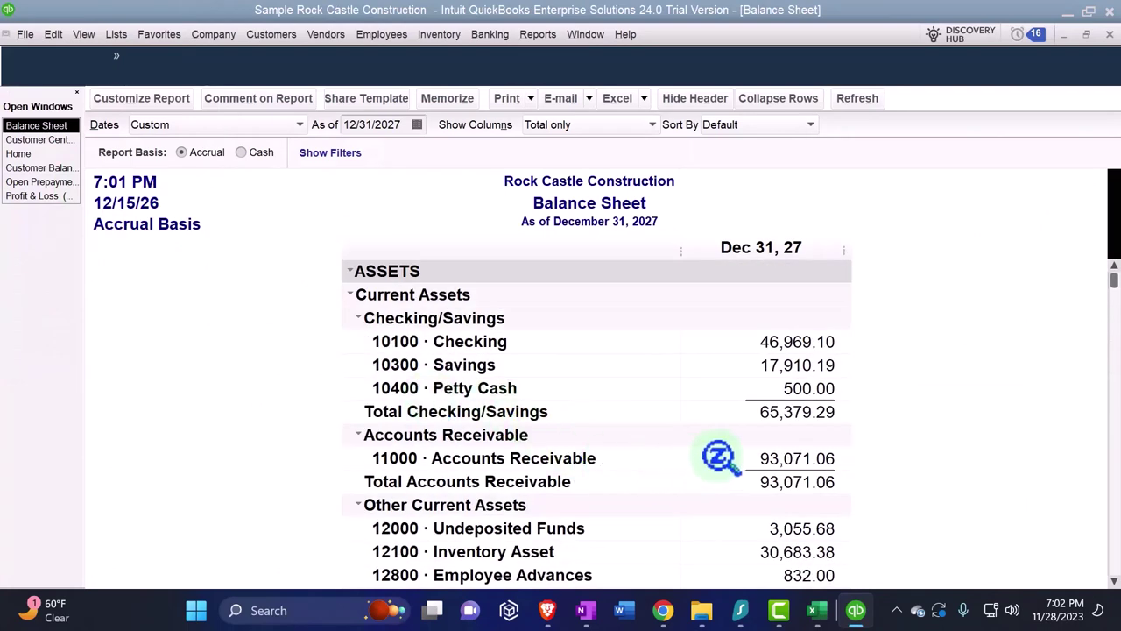
double_click(720, 456)
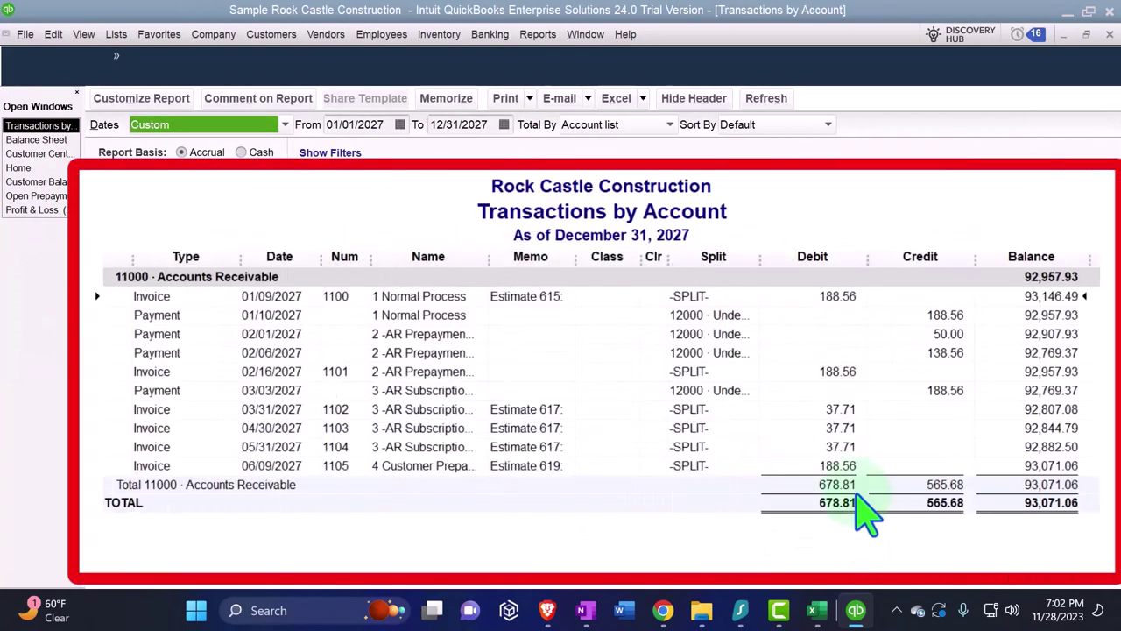
click(823, 517)
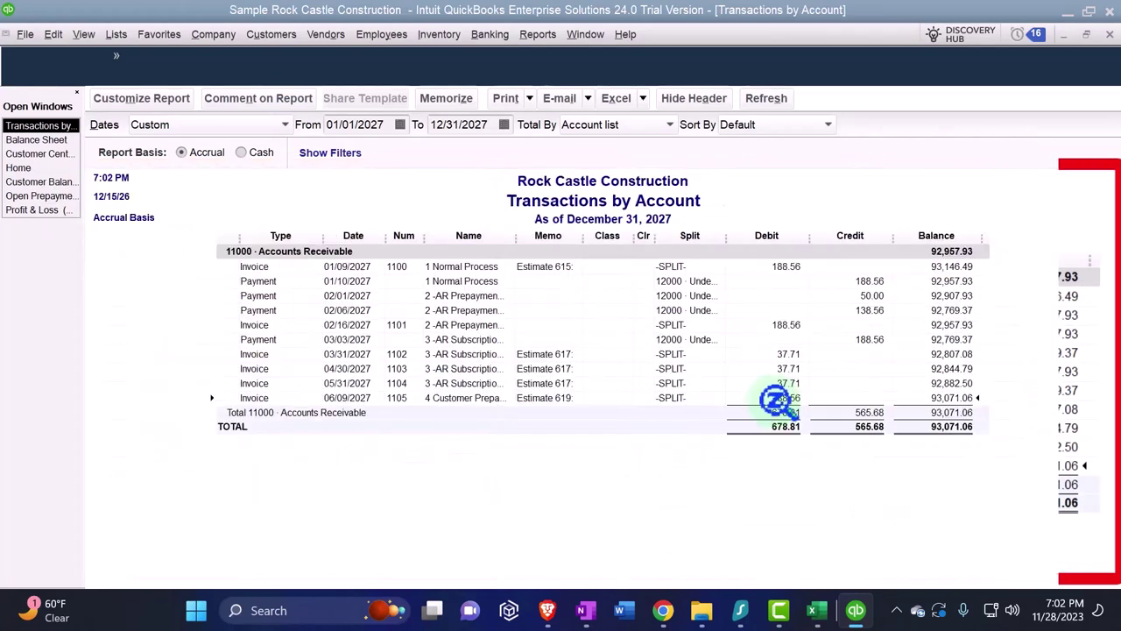
Review the payment applied on the 06/09/2027 4 Customer Prepayment invoice, and return to the balance sheet.
double_click(779, 401)
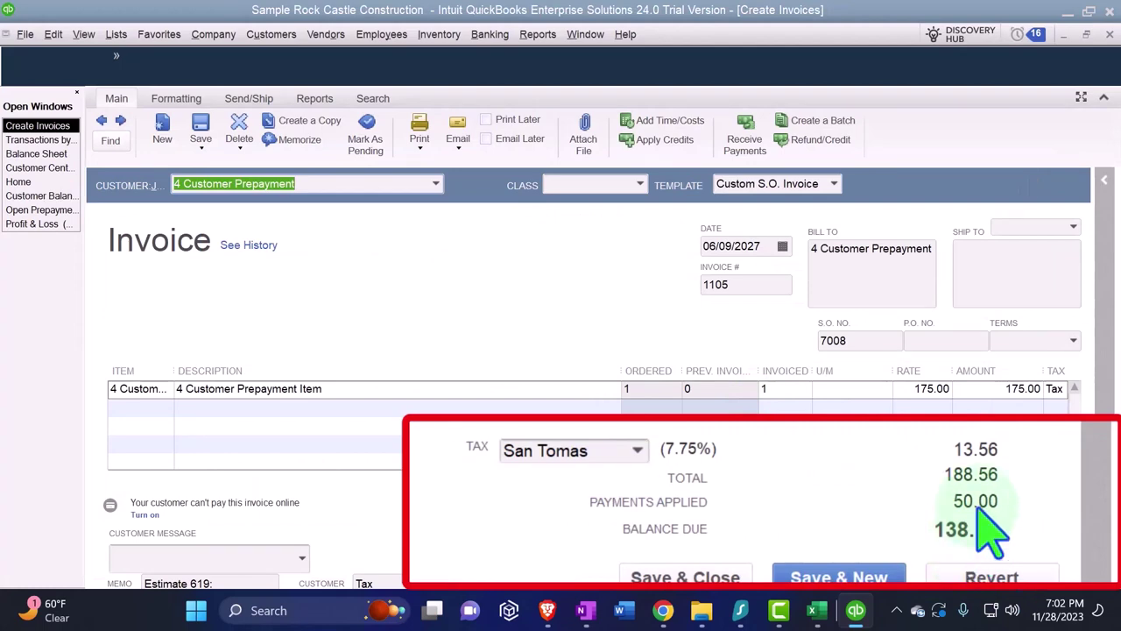
click(1110, 35)
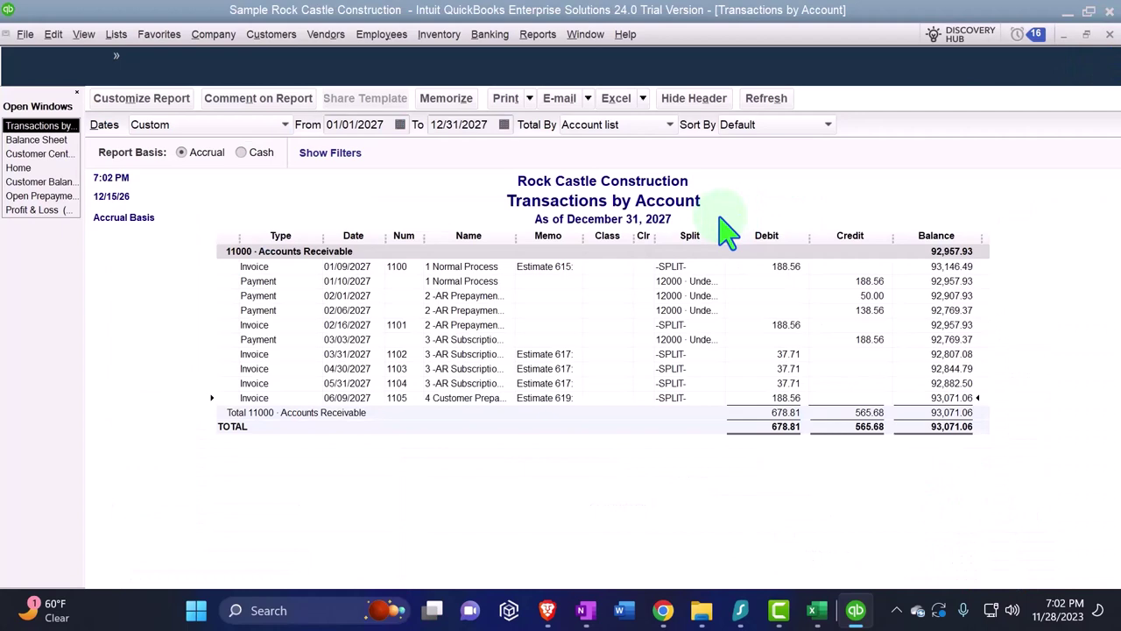
click(1108, 36)
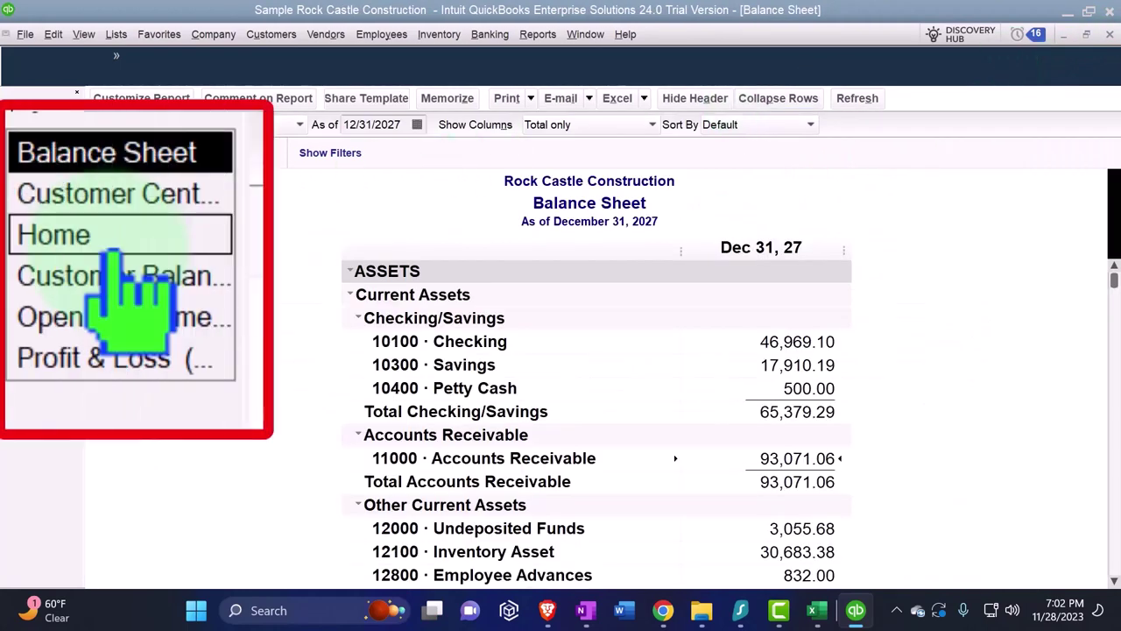
Check June customer prepayment income on the Profit & Loss report, and review the balance sheet's Sales Tax Payable transactions.
click(35, 194)
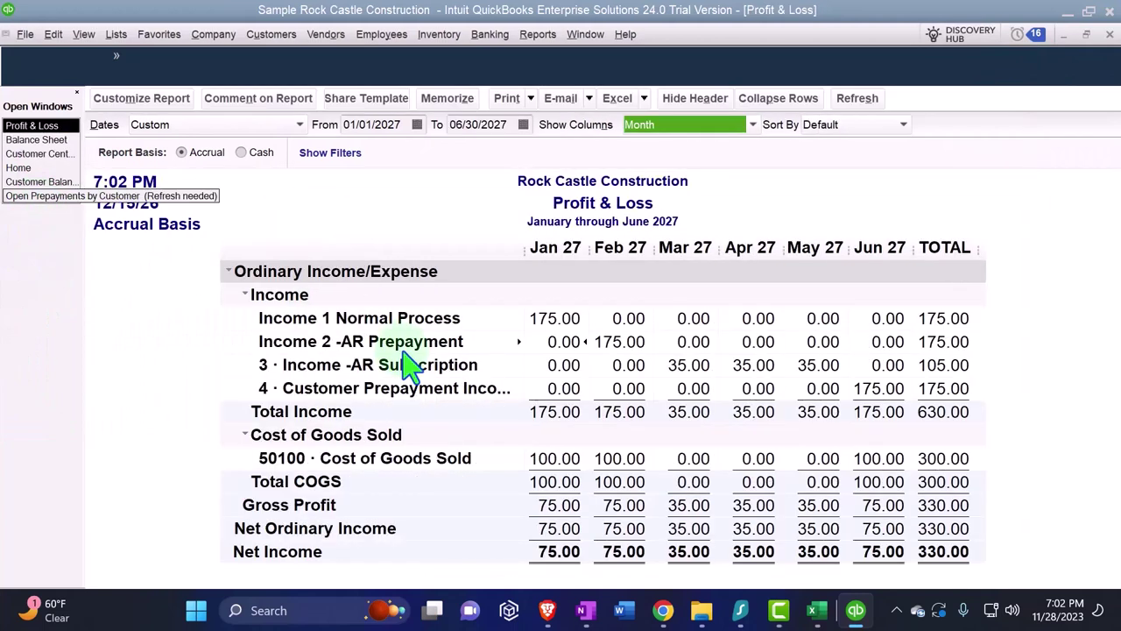
click(879, 388)
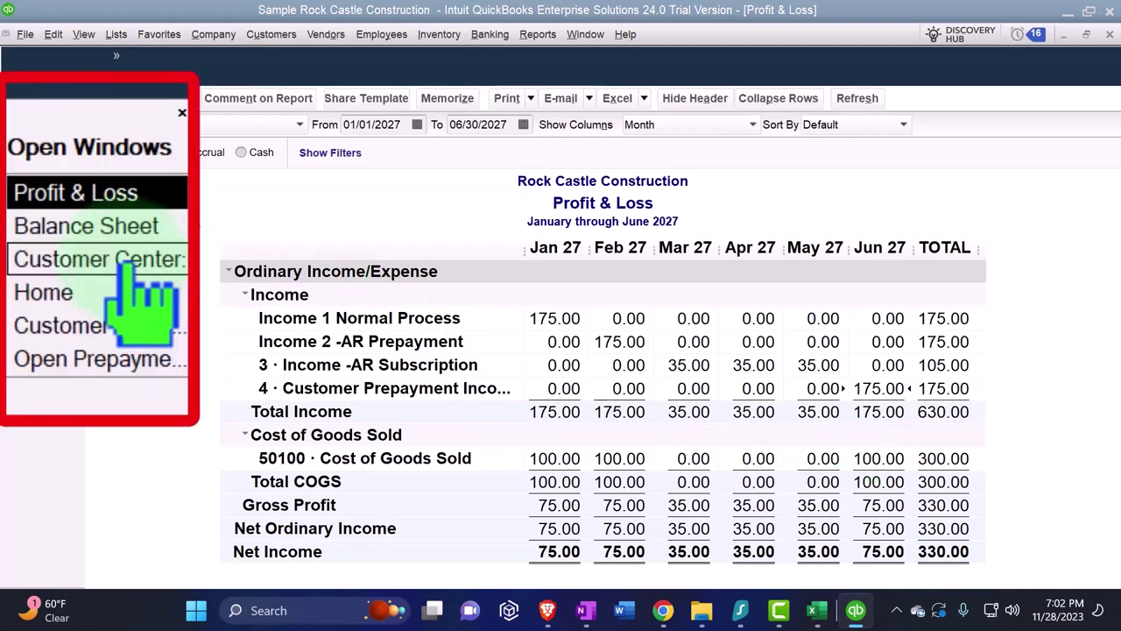
click(40, 140)
scroll(585, 385, down, 8)
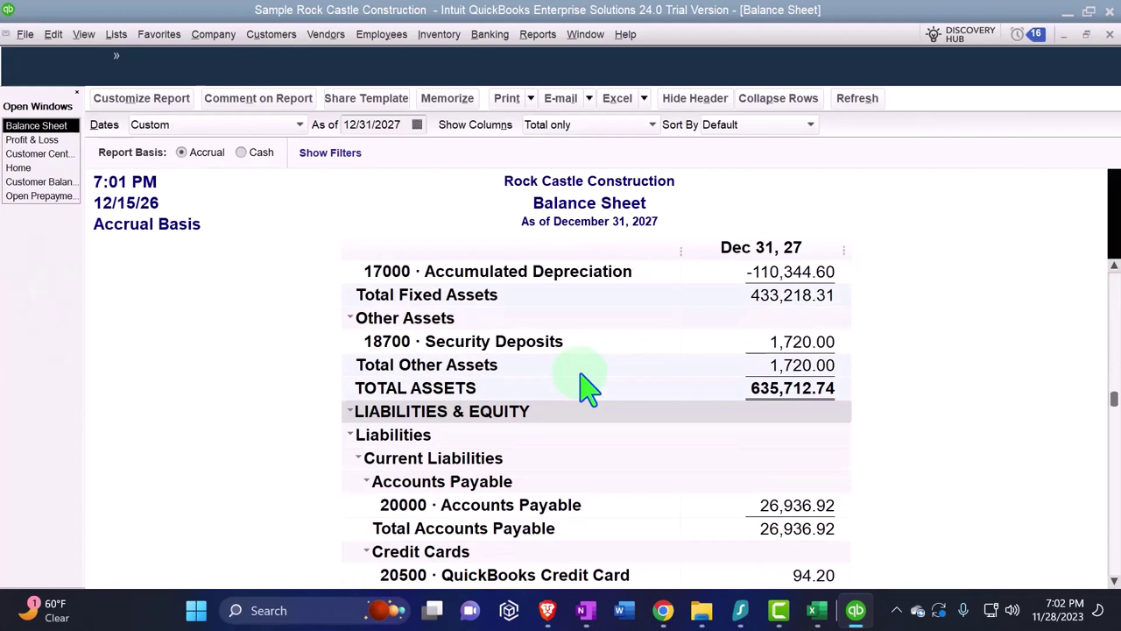
scroll(585, 386, down, 8)
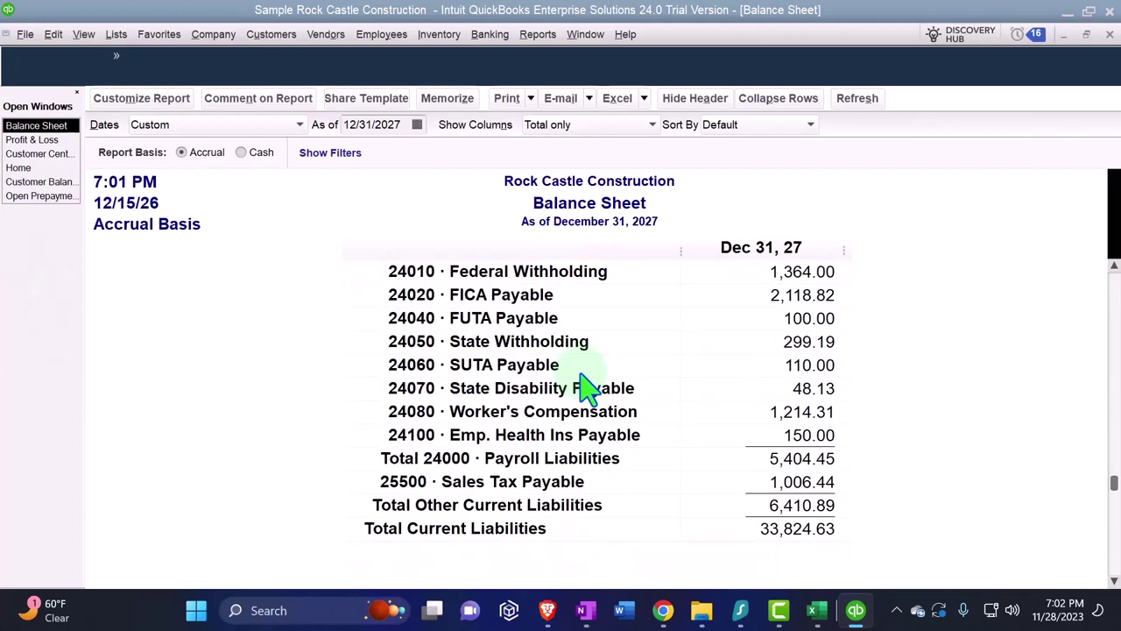
double_click(752, 483)
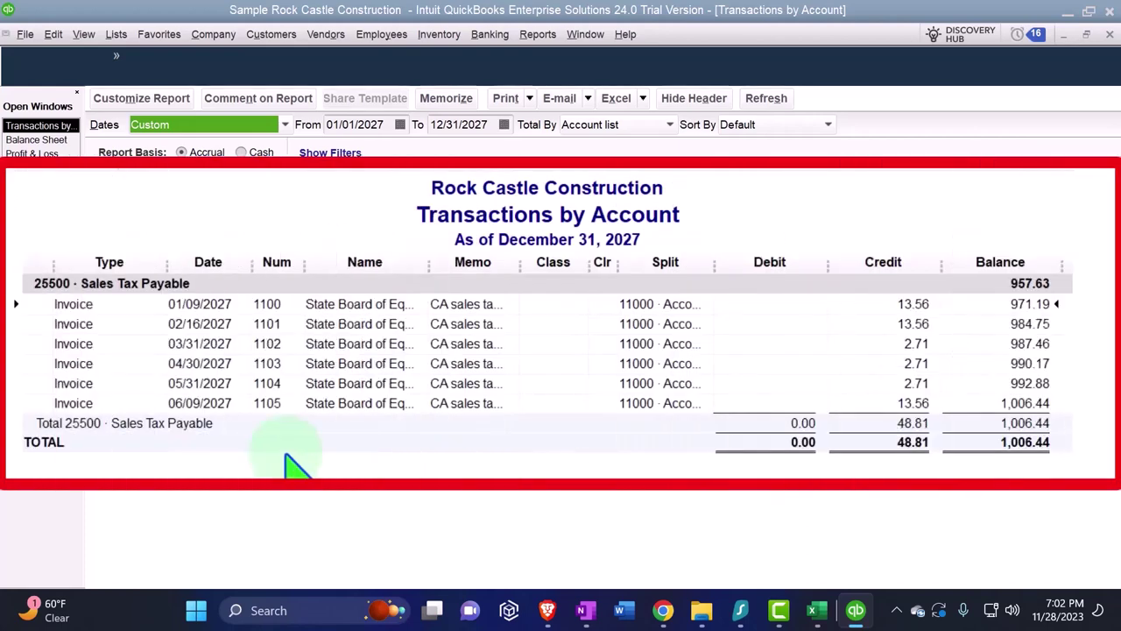
click(1109, 34)
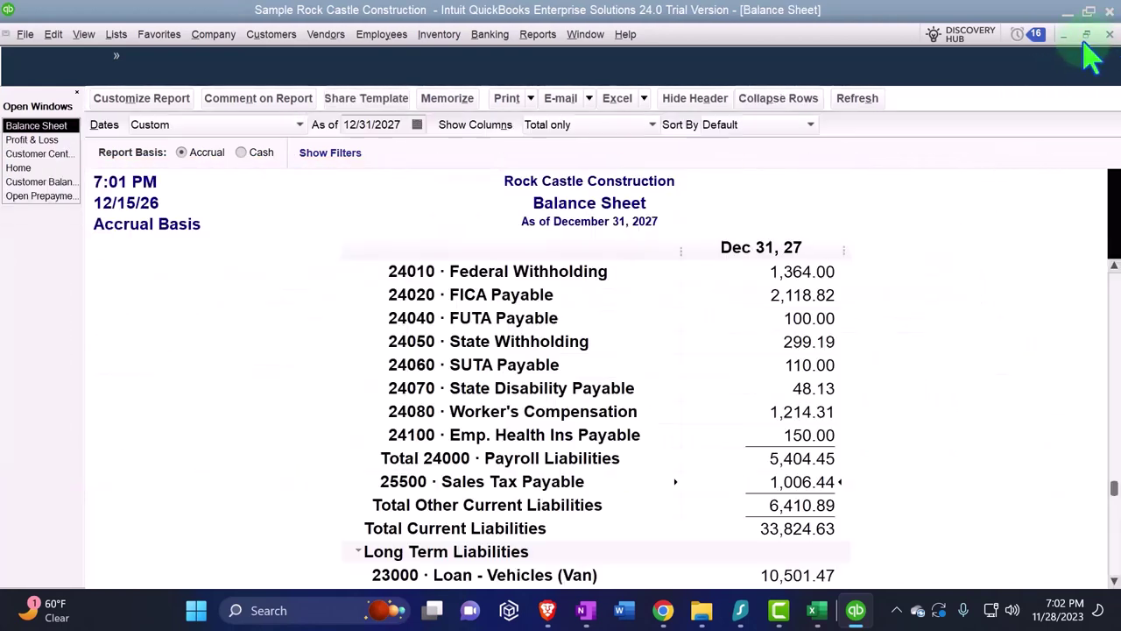
Review the balance sheet's Inventory Asset transactions, including the 06/09/2027 customer prepayment invoice, and return to the balance sheet.
scroll(648, 403, up, 5)
scroll(635, 445, up, 6)
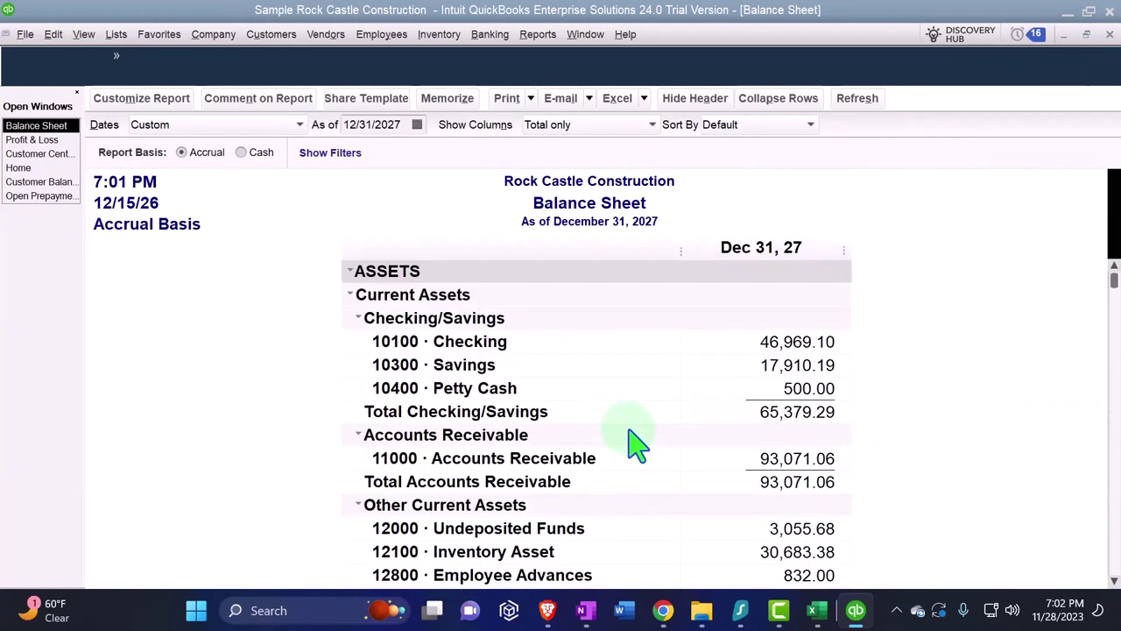
scroll(632, 448, down, 1)
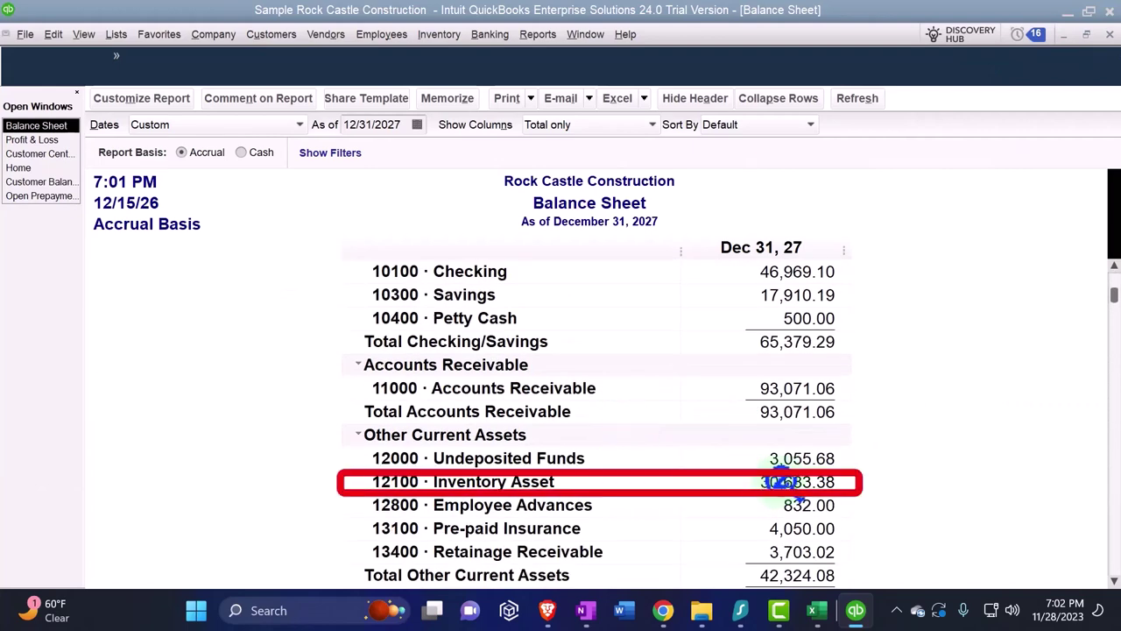
double_click(778, 482)
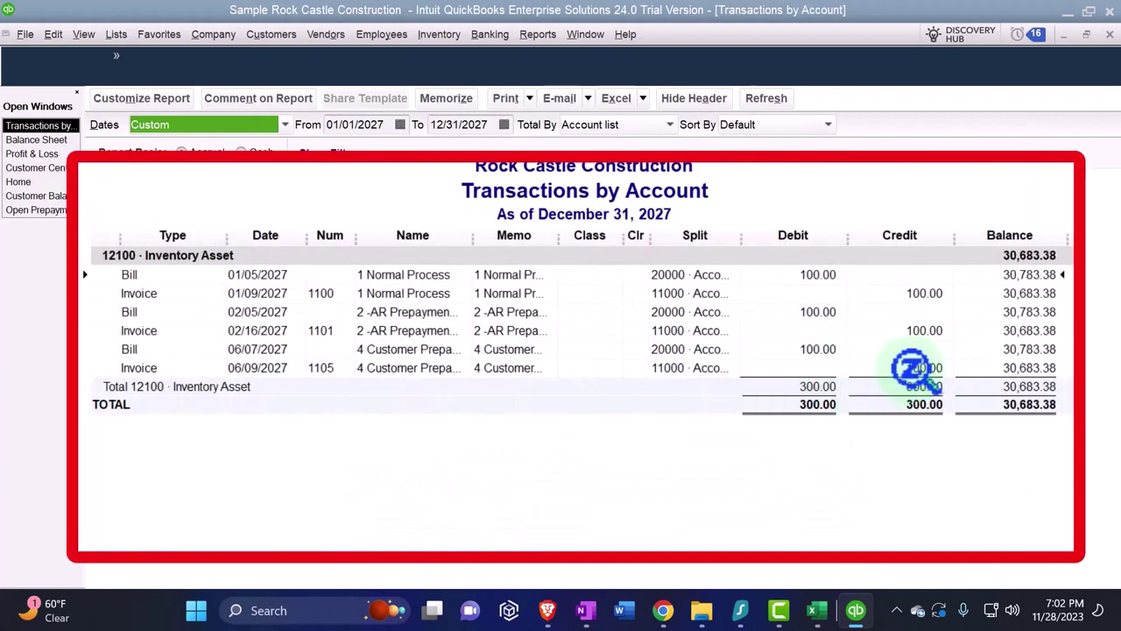
click(862, 339)
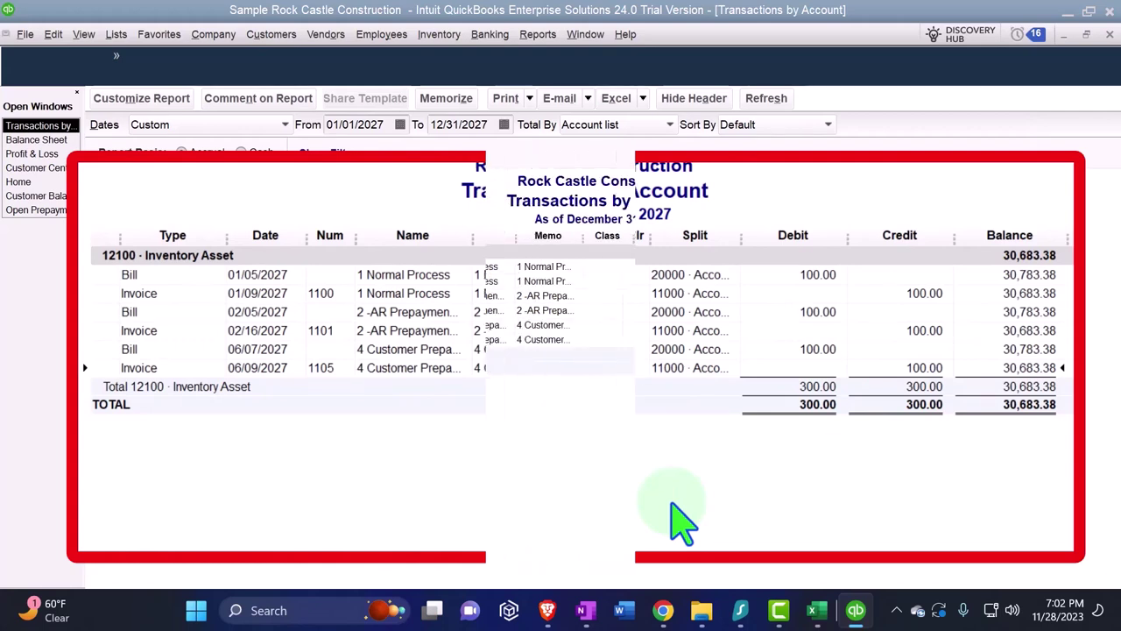
click(1109, 35)
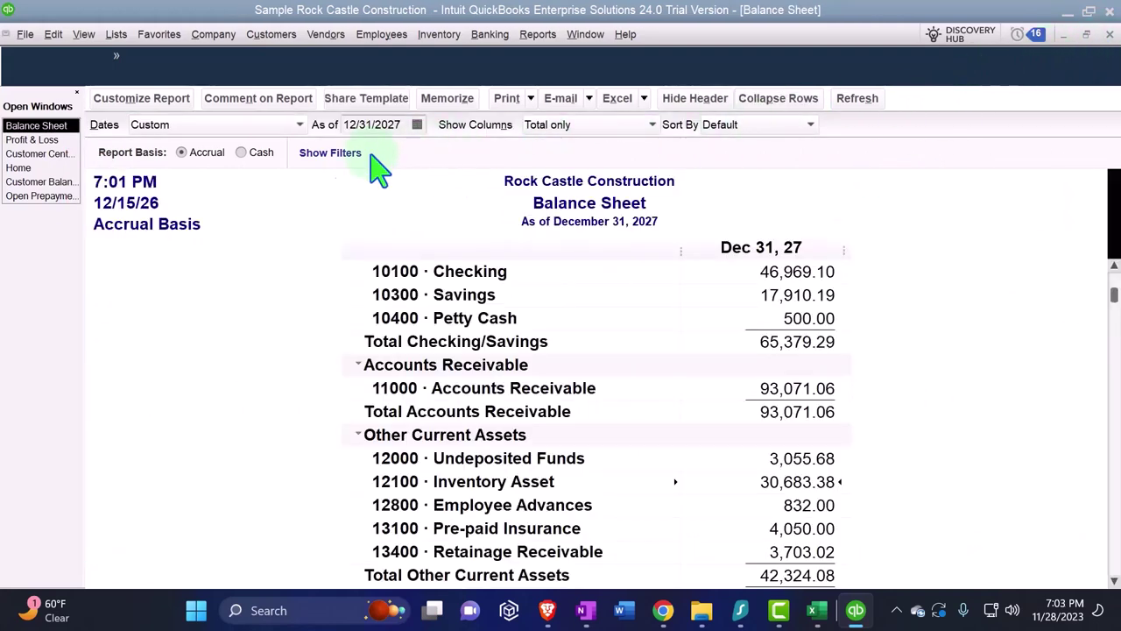
Check June income and cost of goods sold on the Profit & Loss report, and return to the balance sheet's Accounts Receivable.
click(31, 139)
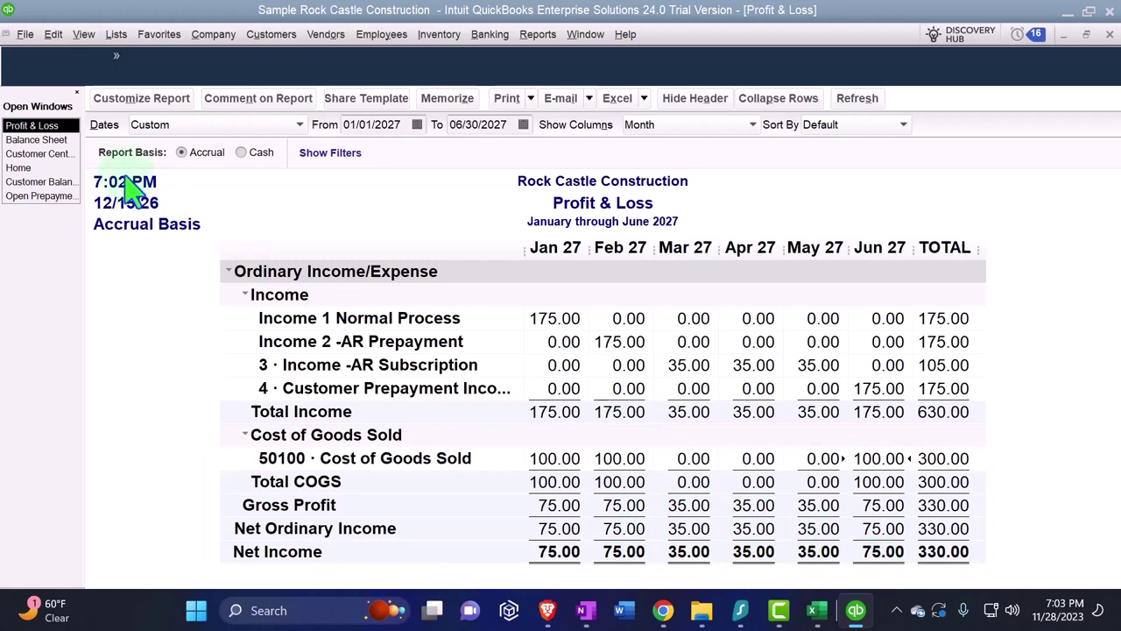
click(36, 139)
scroll(591, 394, up, 1)
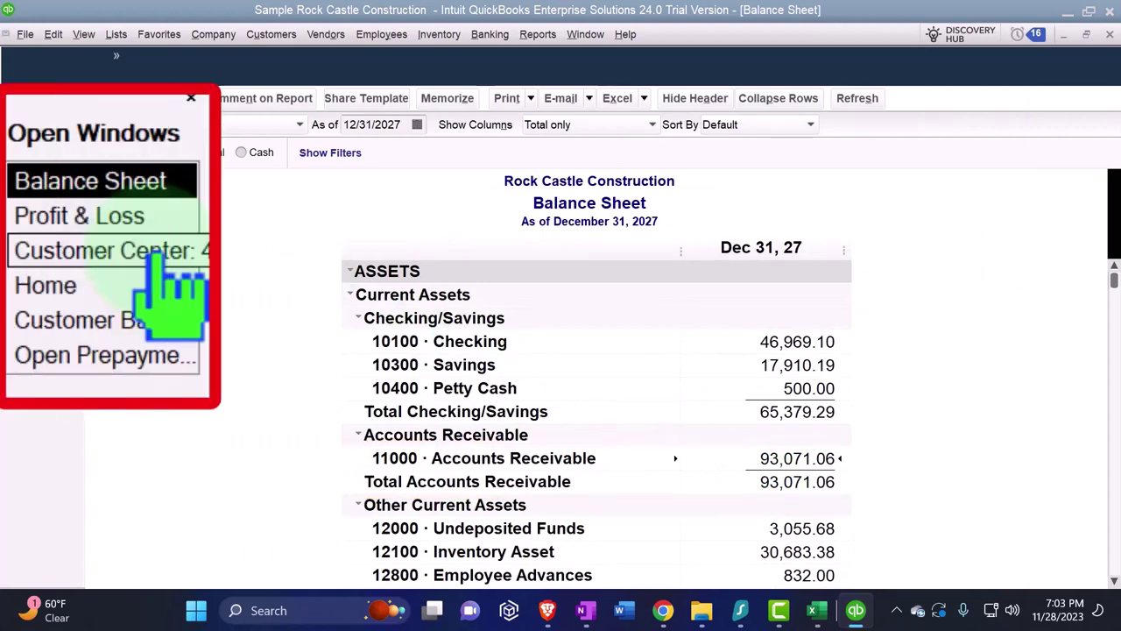
Widen the Type column of the Customer Balance Detail report, and compare 4 Customer Prepayment's balance with Accounts Receivable in the Excel worksheet.
click(160, 254)
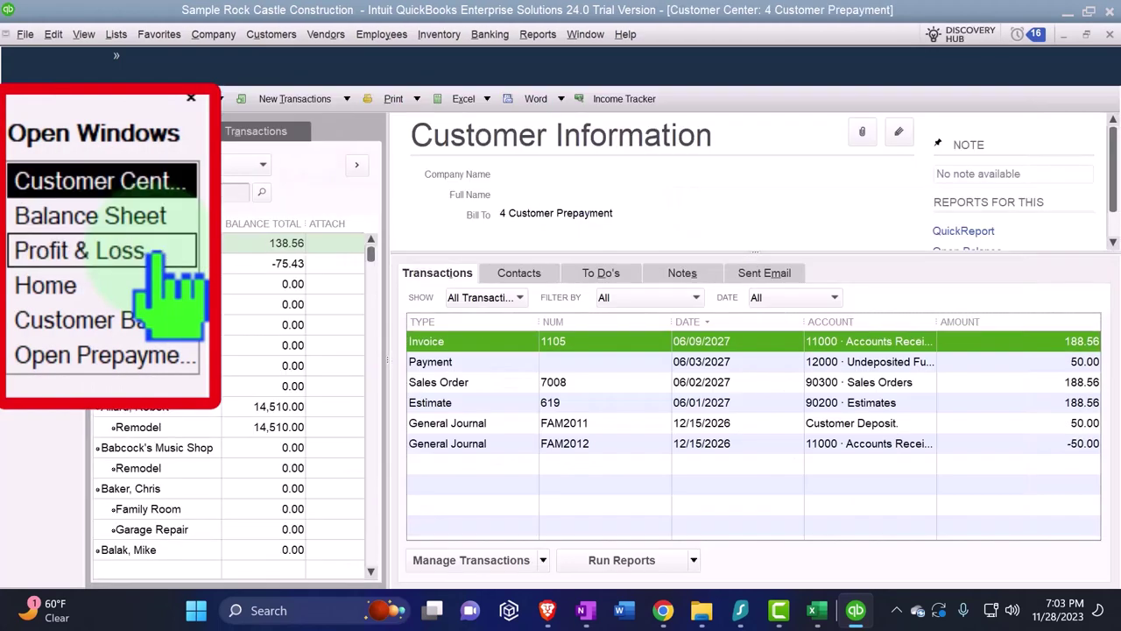
click(151, 322)
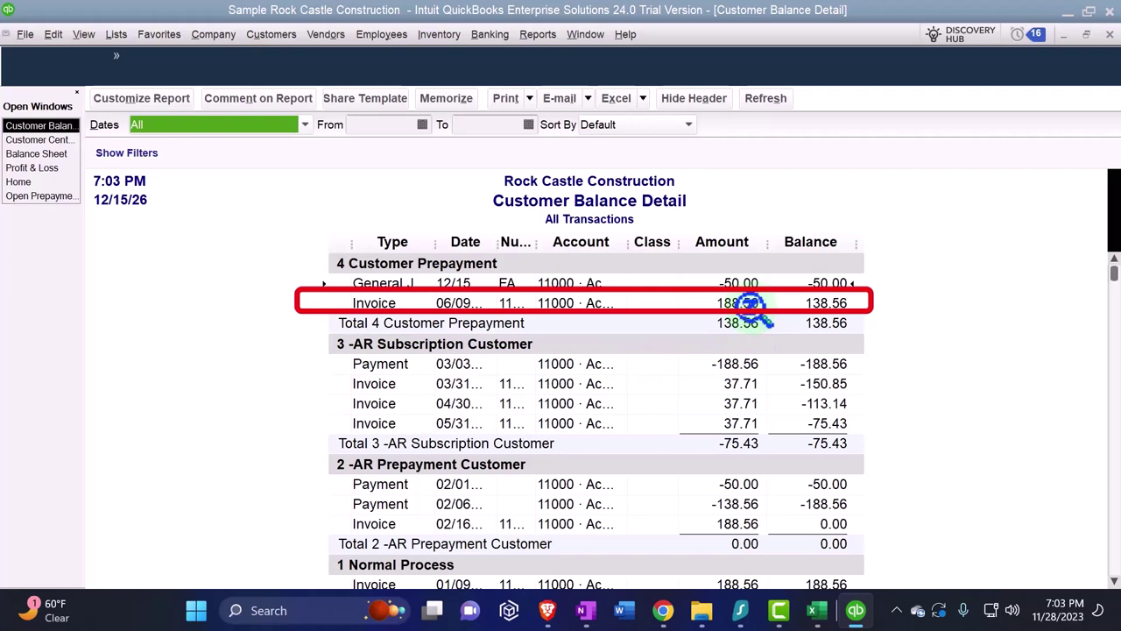
click(748, 303)
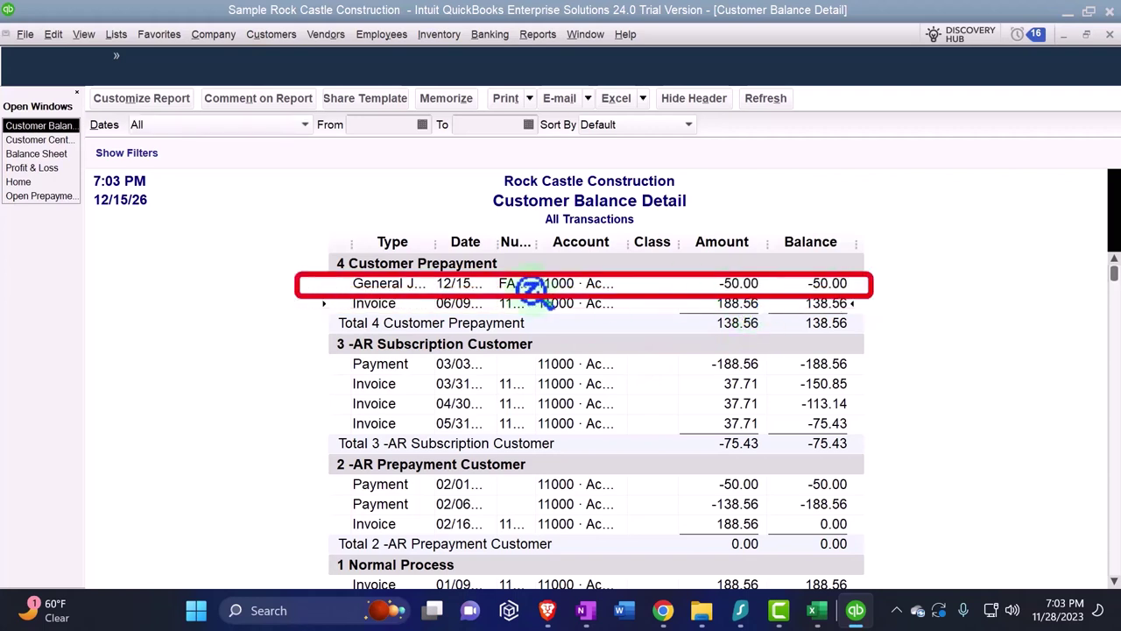
drag(433, 245, 482, 242)
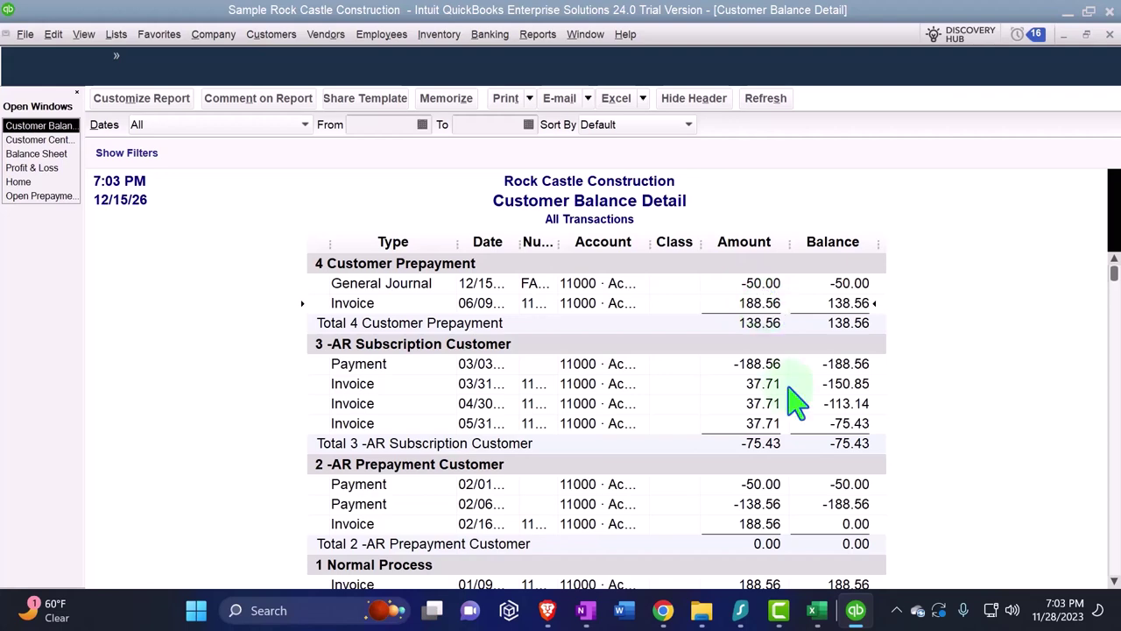
click(816, 610)
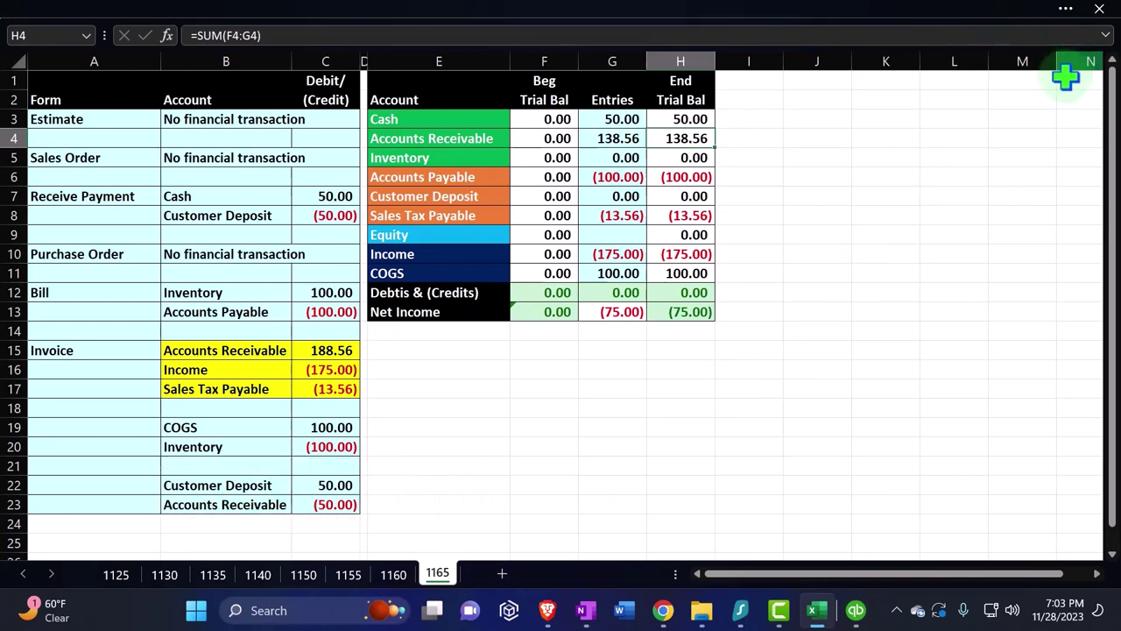
click(856, 610)
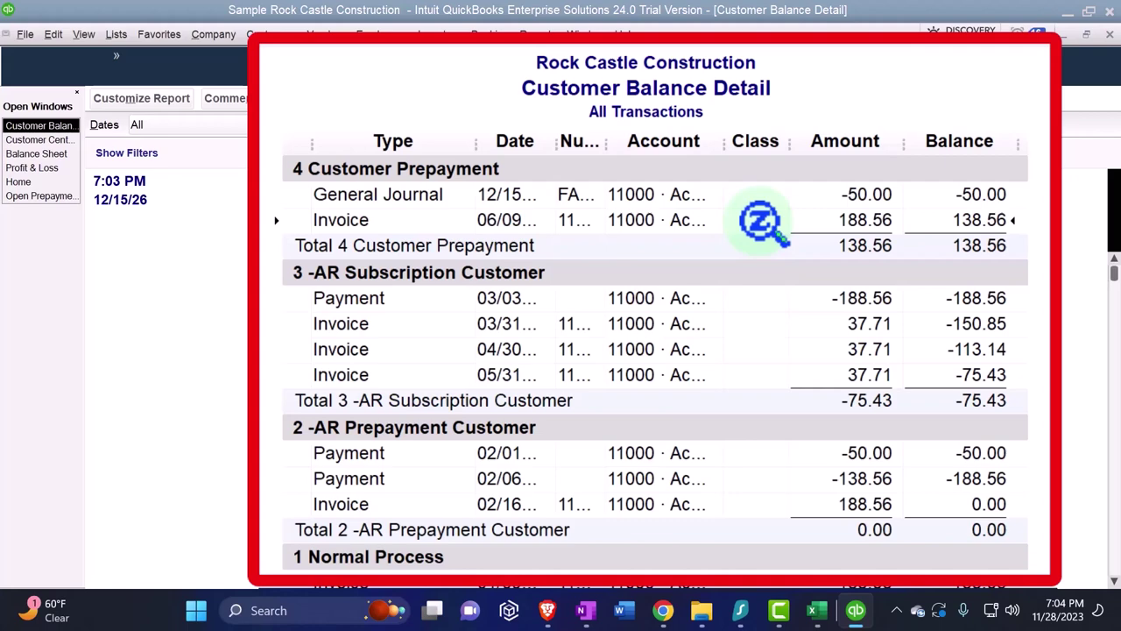
Compare the Customer Center transactions of 2 -AR Prepayment Customer with those of 4 Customer Prepayment.
click(40, 139)
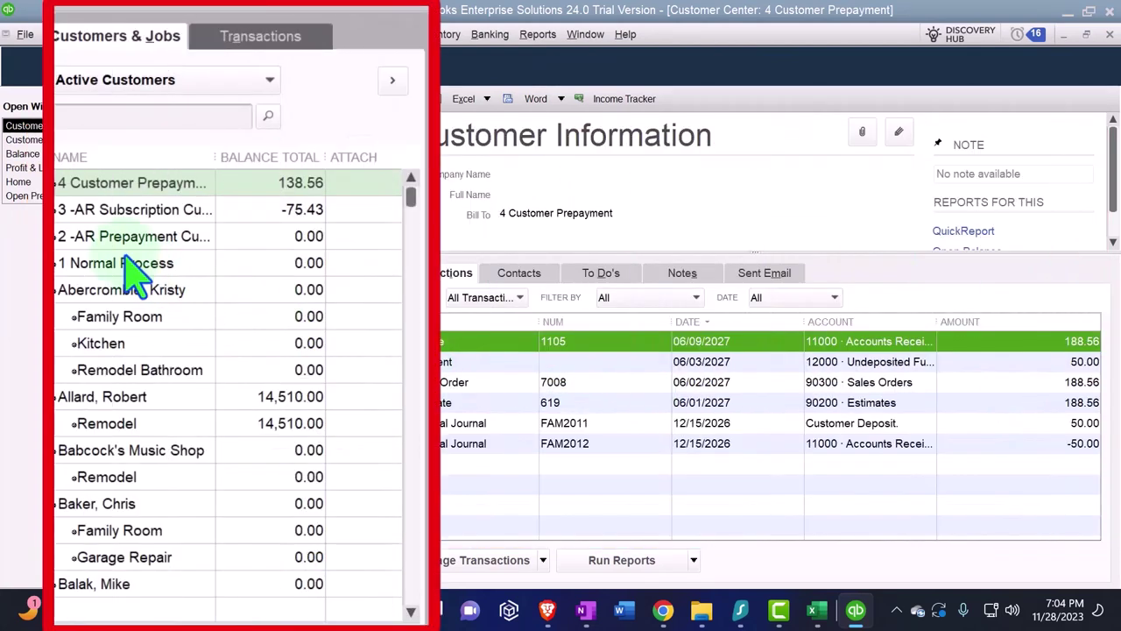
click(114, 245)
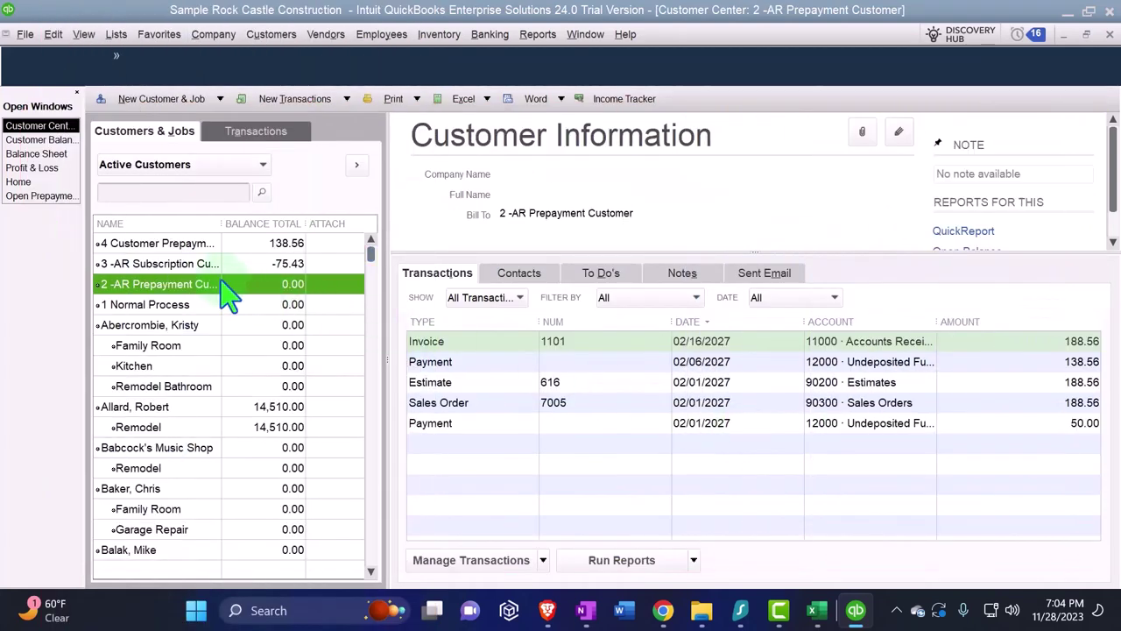
click(103, 242)
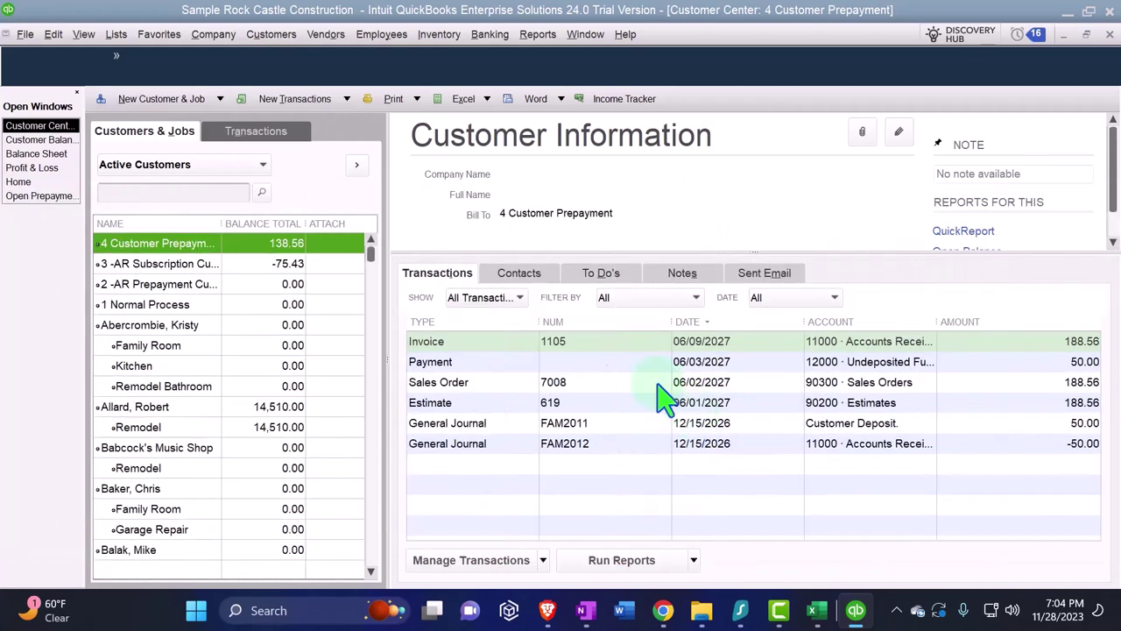
Show inactive accounts in the Chart of Accounts, and open the register of the Account for Prepayment Transfer liability account.
click(117, 34)
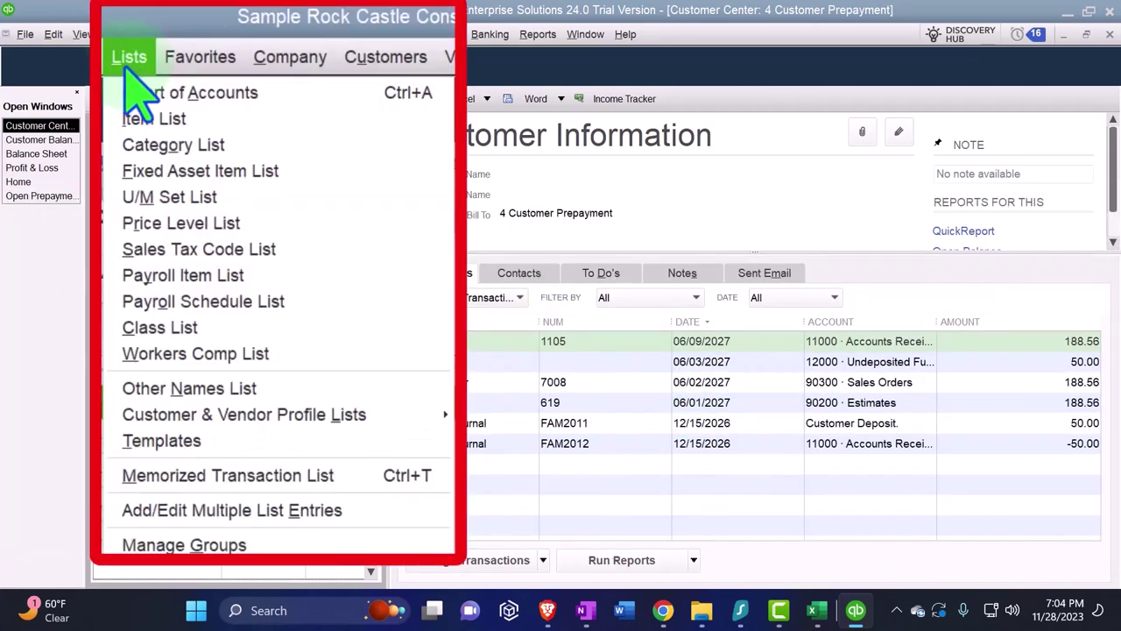
click(140, 92)
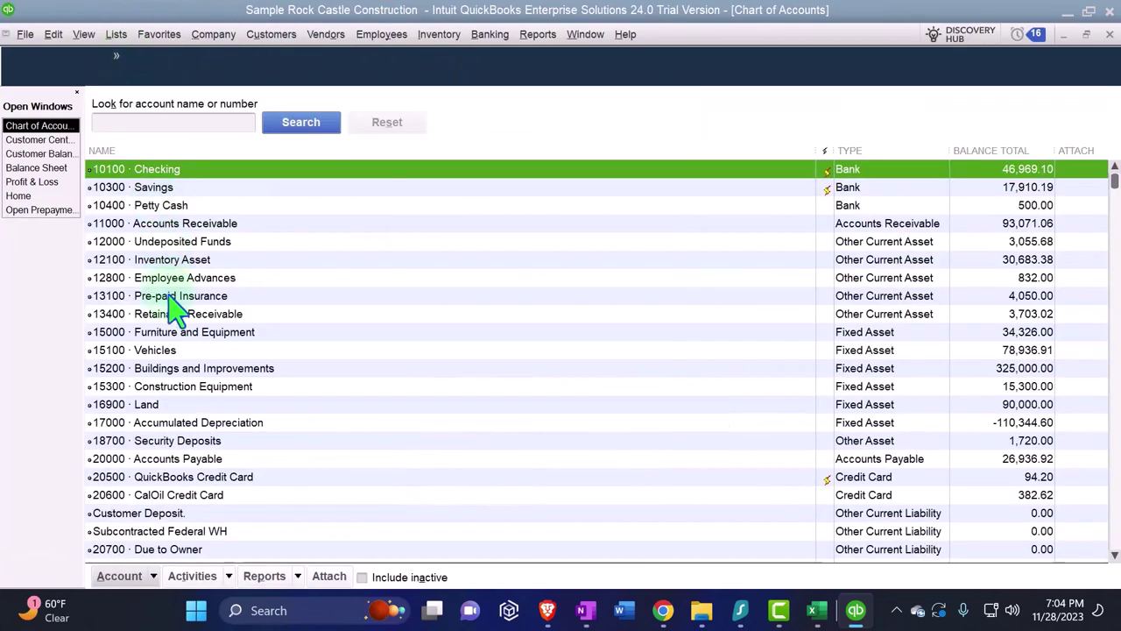
click(362, 578)
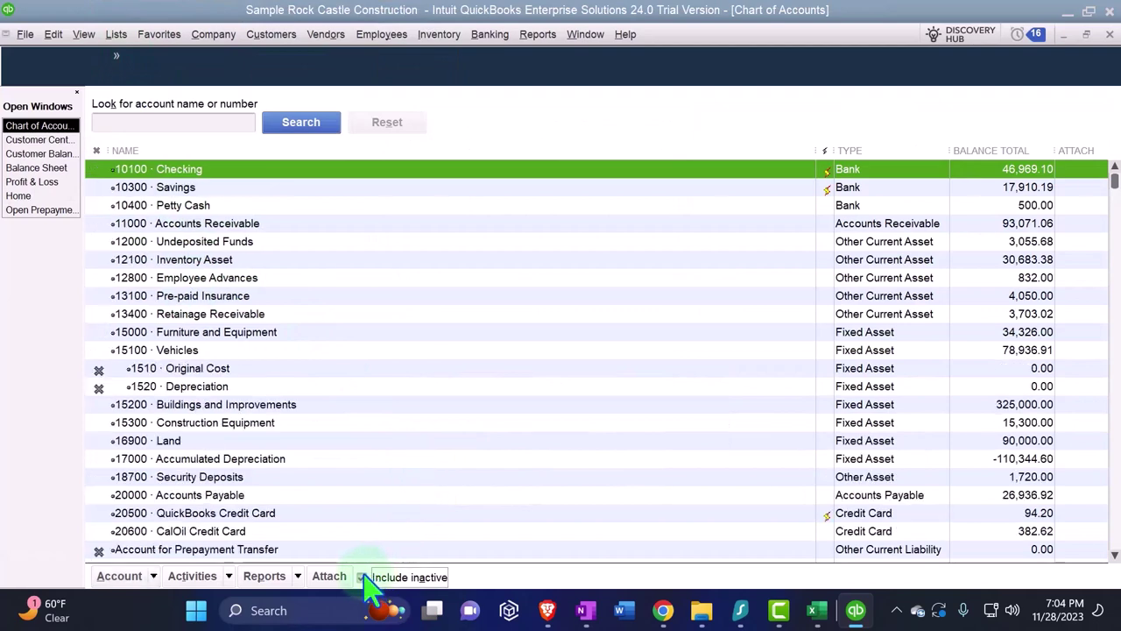
scroll(357, 462, down, 3)
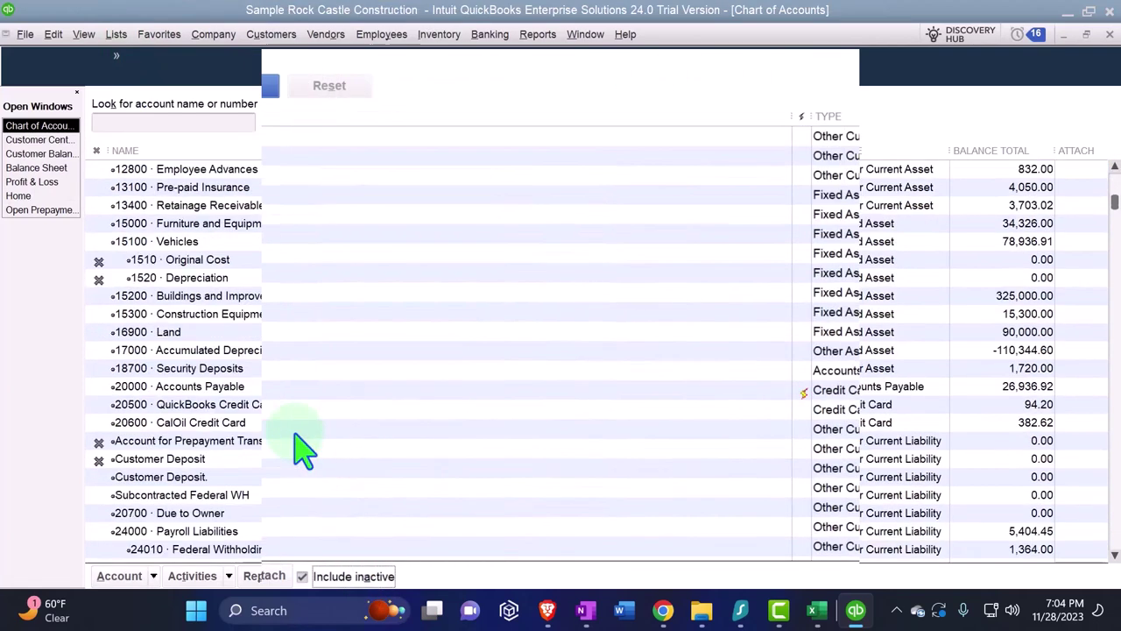
scroll(302, 448, down, 1)
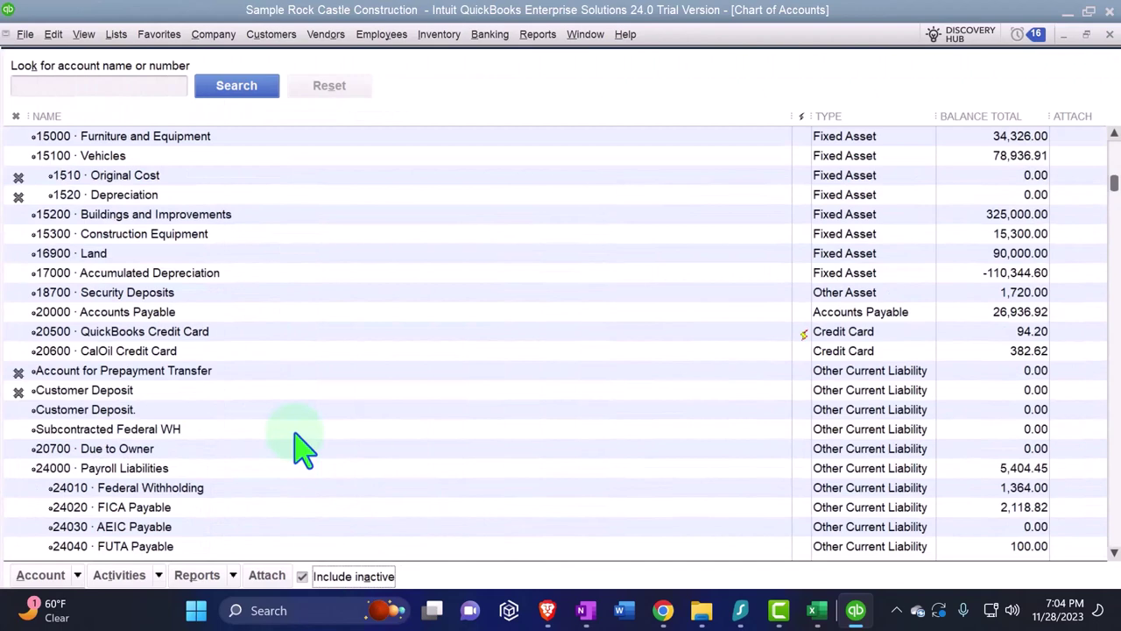
scroll(302, 449, down, 1)
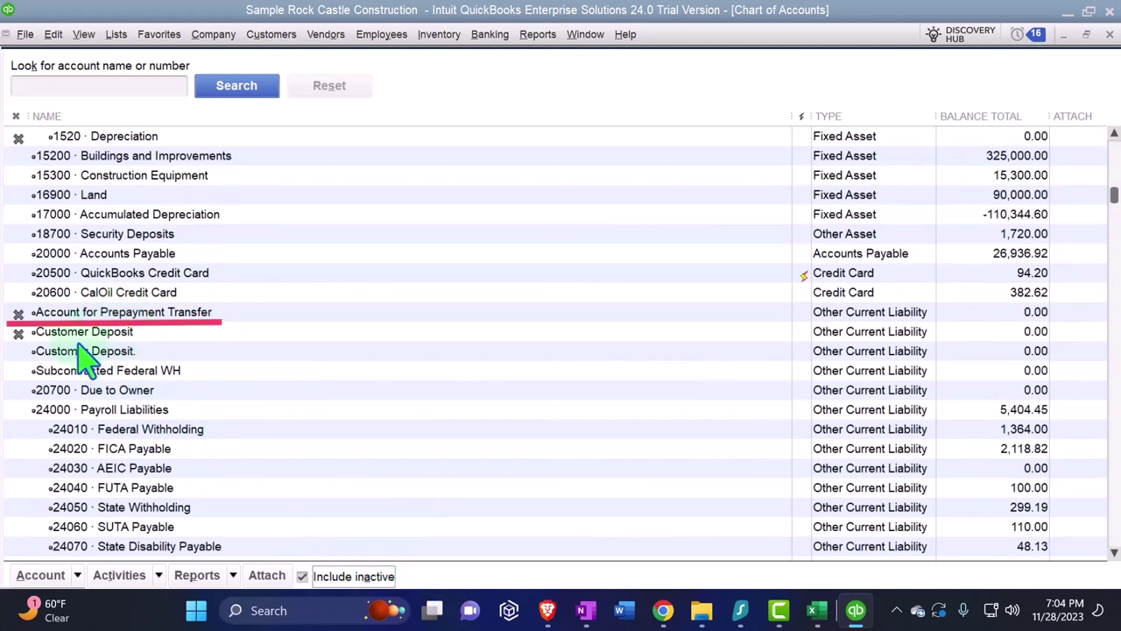
double_click(134, 336)
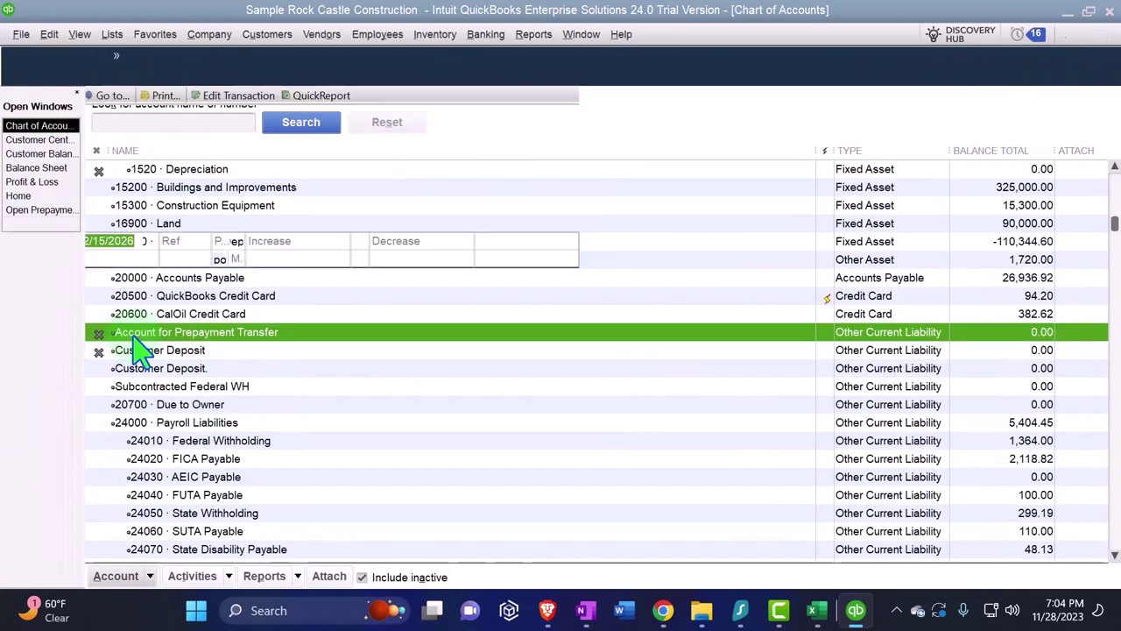